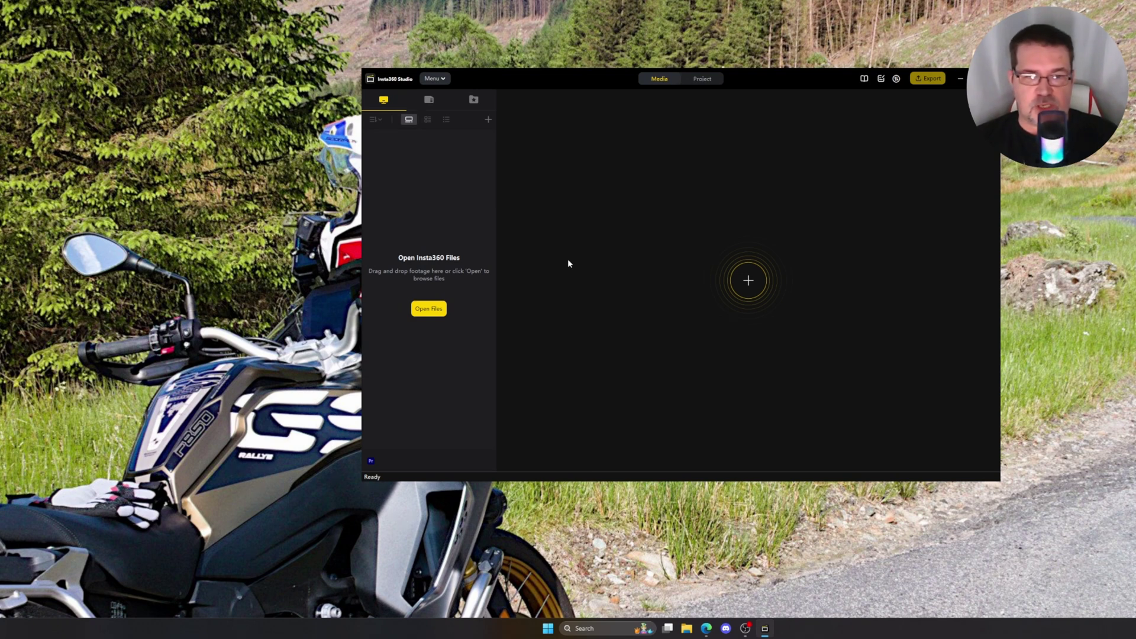
Import the 20-minute clip VID_003.mp4 and rotate the 360° preview to centre the rider
click(429, 308)
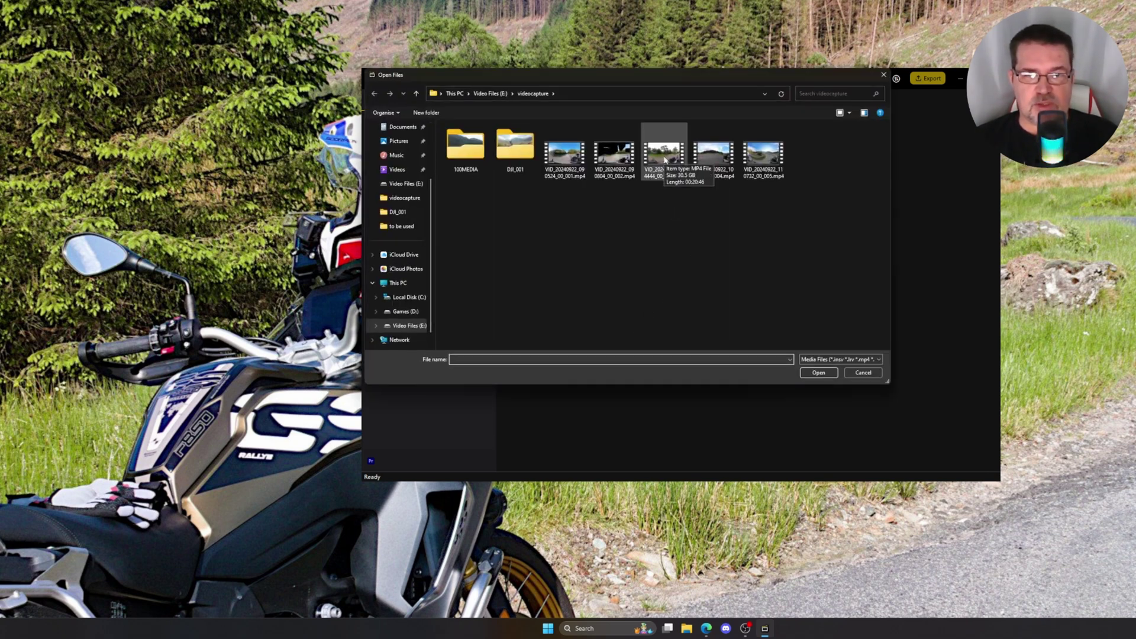
double_click(664, 157)
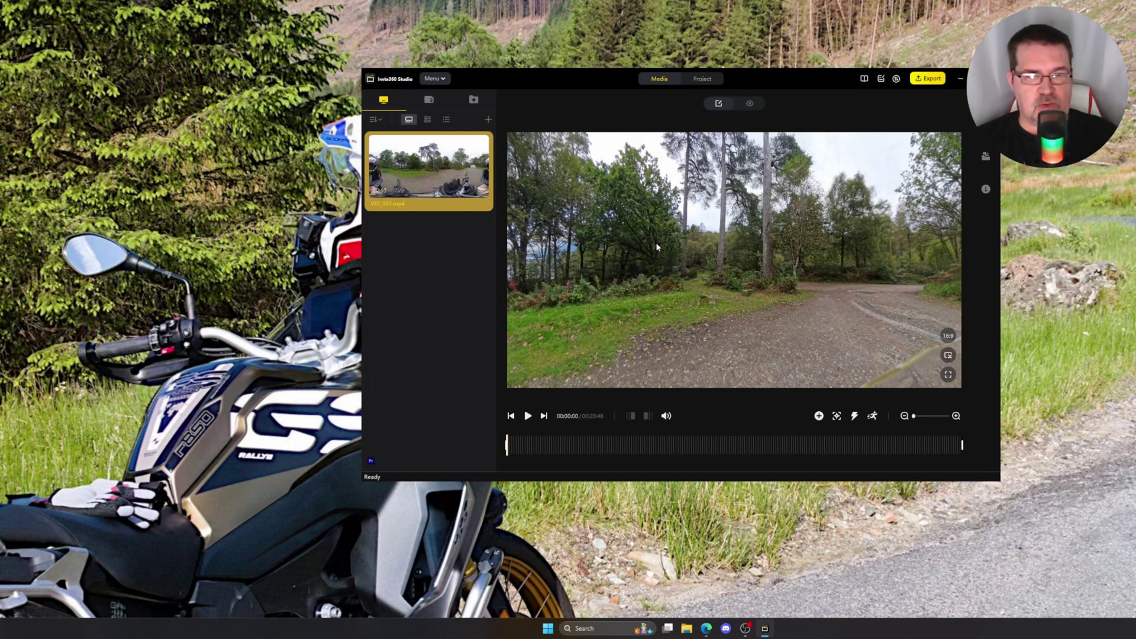
drag(802, 249, 654, 249)
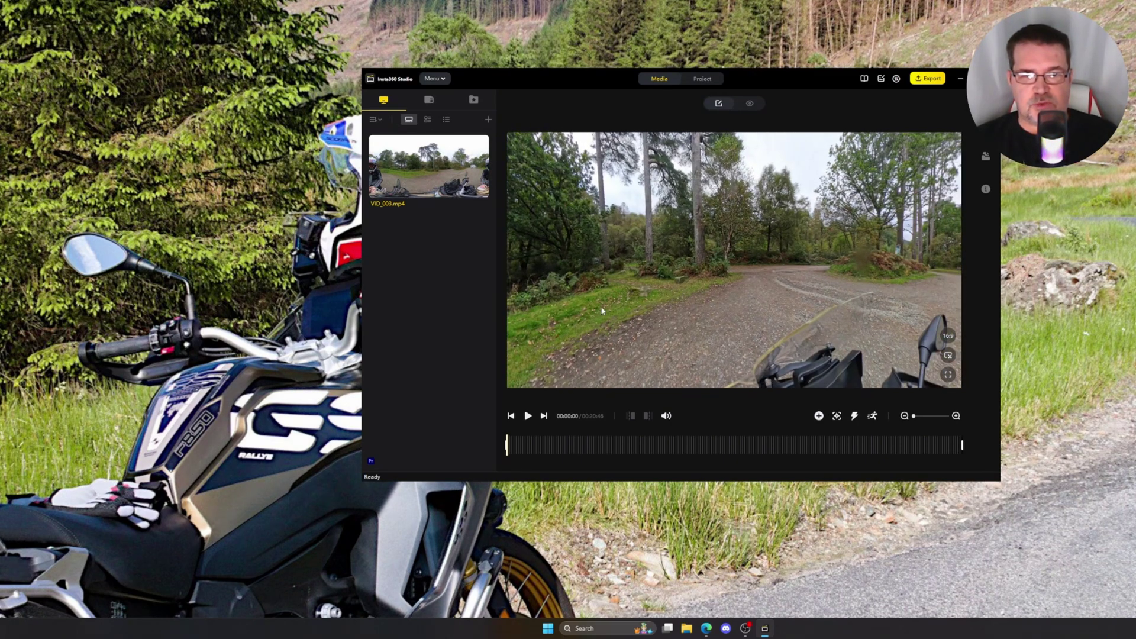
drag(746, 265, 593, 265)
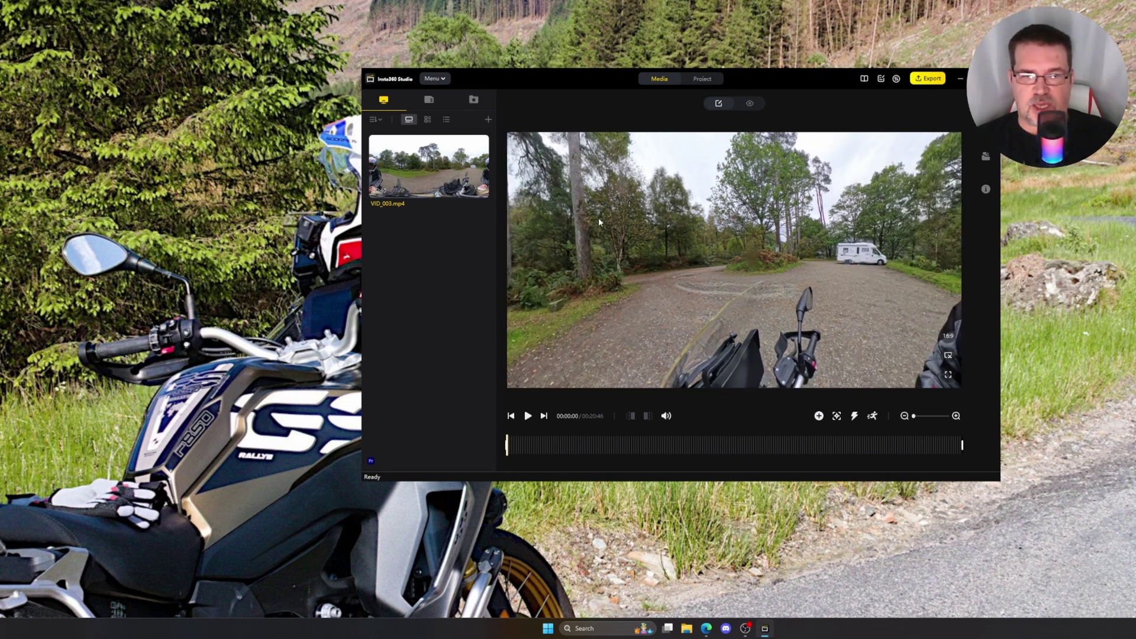
mouse_move(598, 218)
mouse_down()
mouse_move(652, 234)
mouse_move(632, 201)
mouse_move(603, 230)
mouse_up()
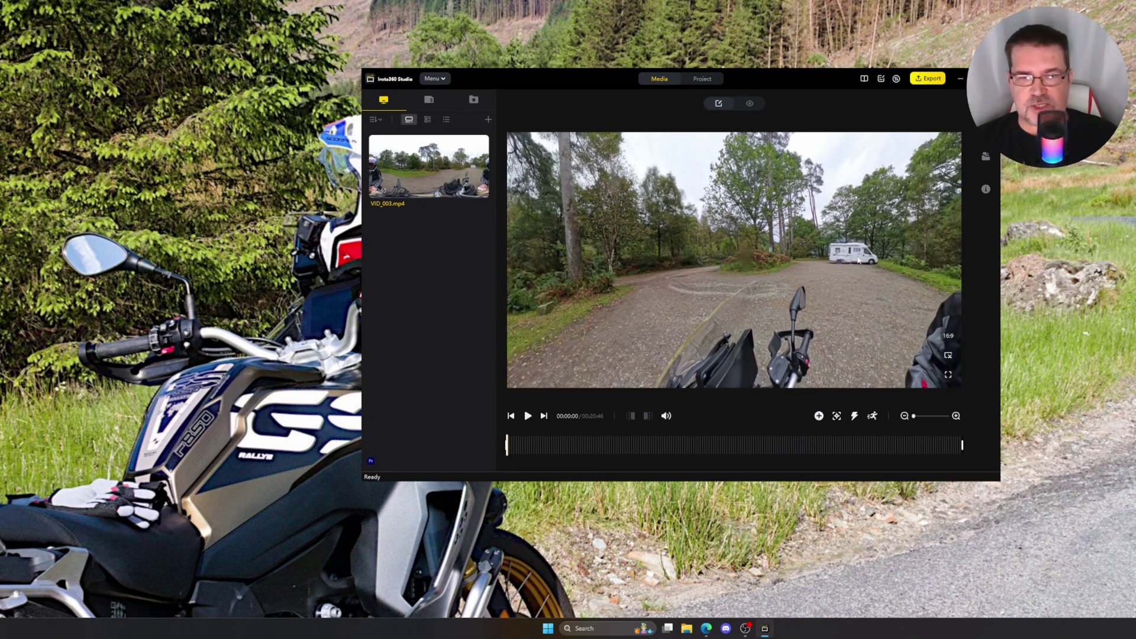
drag(698, 254, 590, 258)
drag(876, 258, 737, 248)
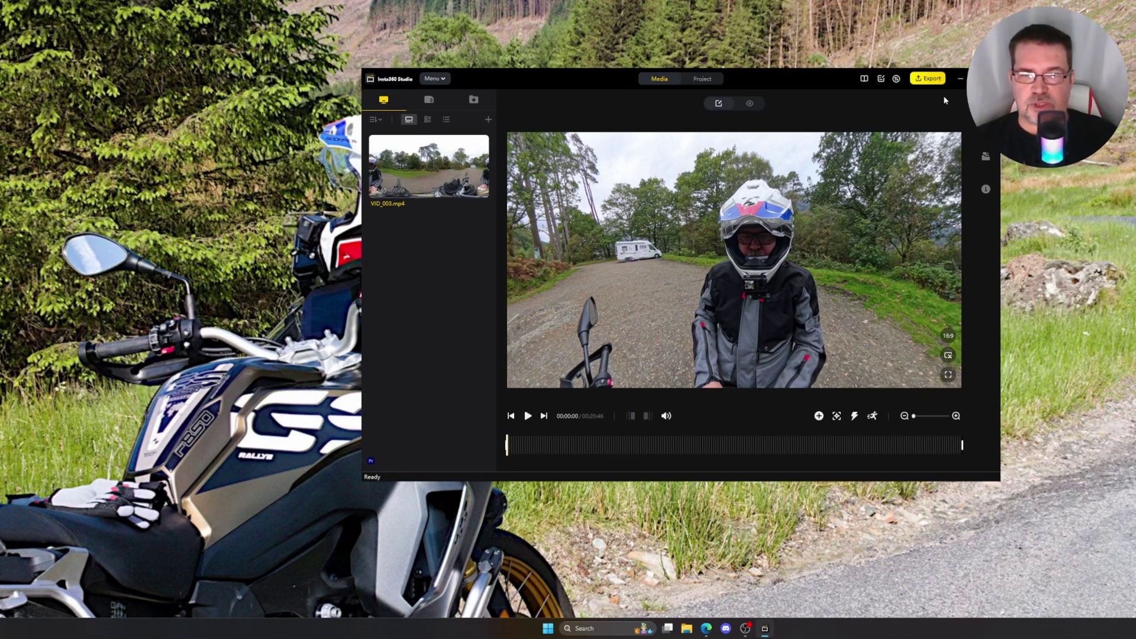
Start a full 360° export of VID_003 at 7680x3840, 200 Mbps, H.265
click(929, 81)
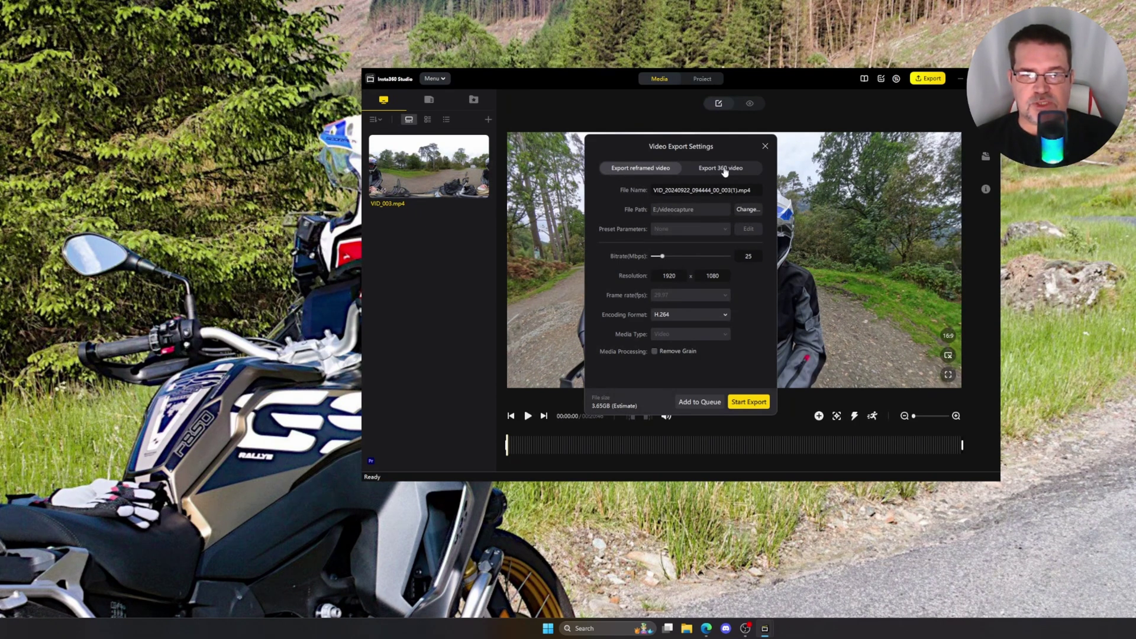
click(723, 170)
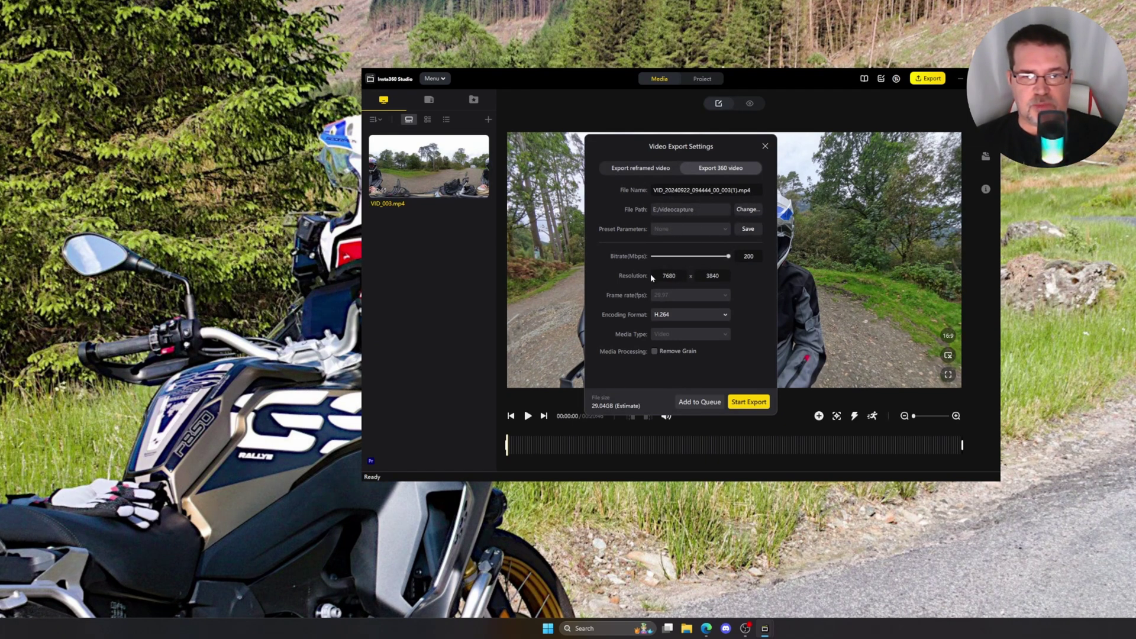
click(680, 316)
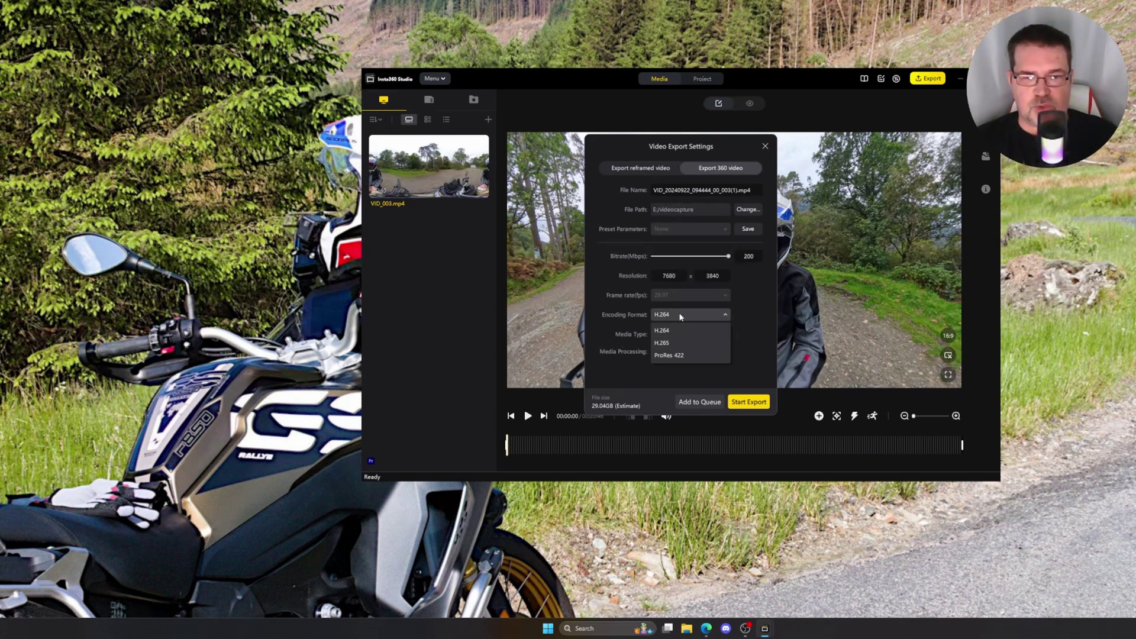
click(674, 343)
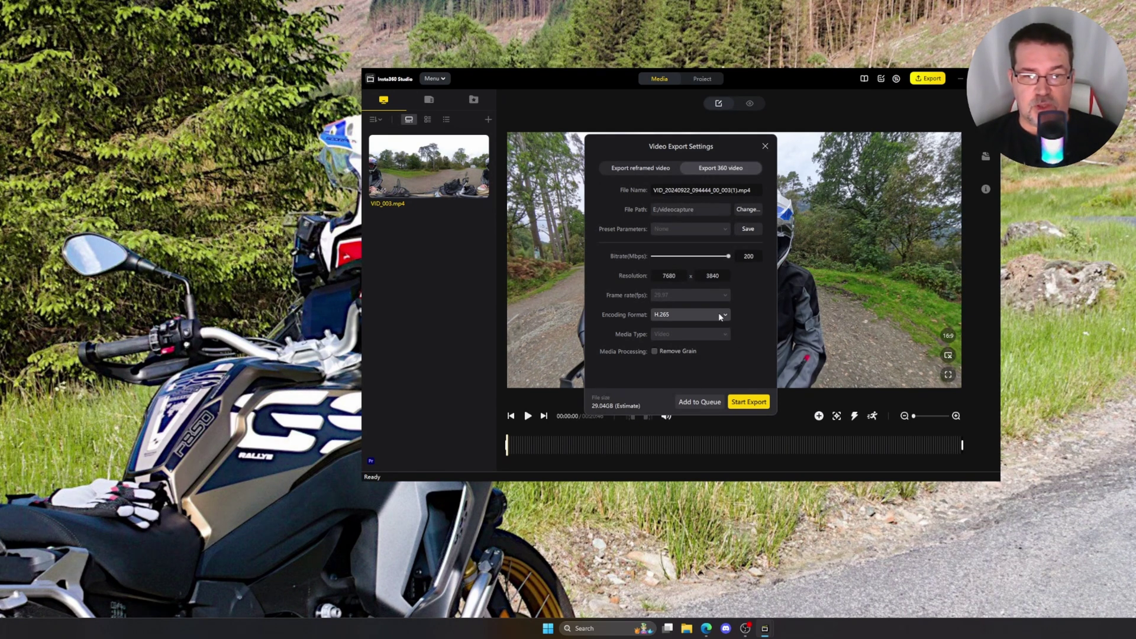
click(750, 402)
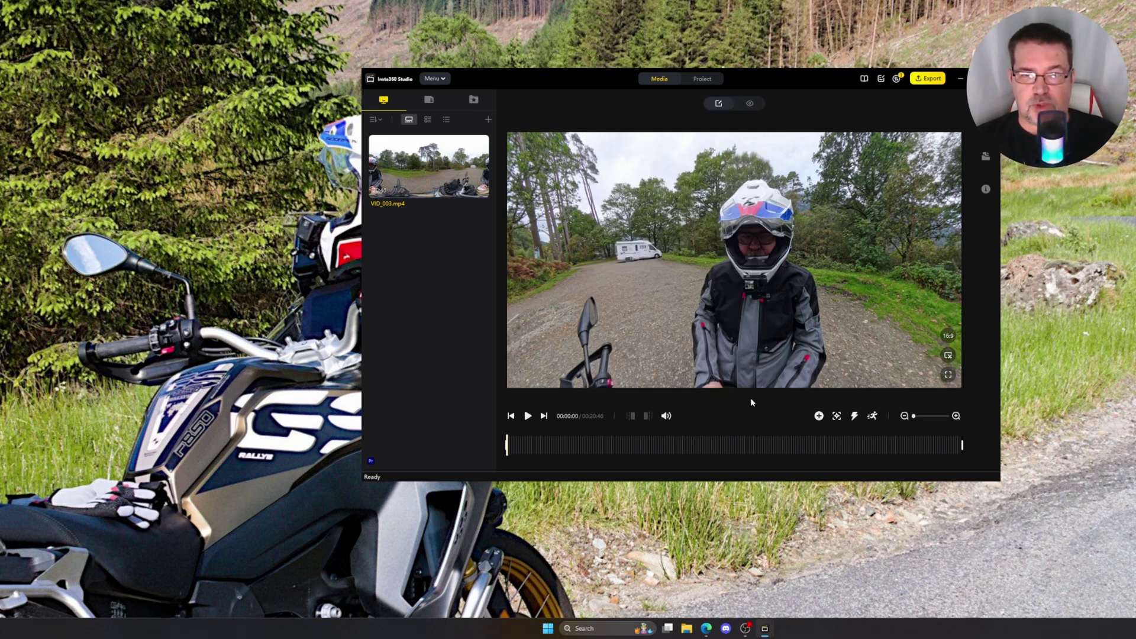
In Task Center, toggle processing of the queued VID_003 export, then close Task Center
click(897, 80)
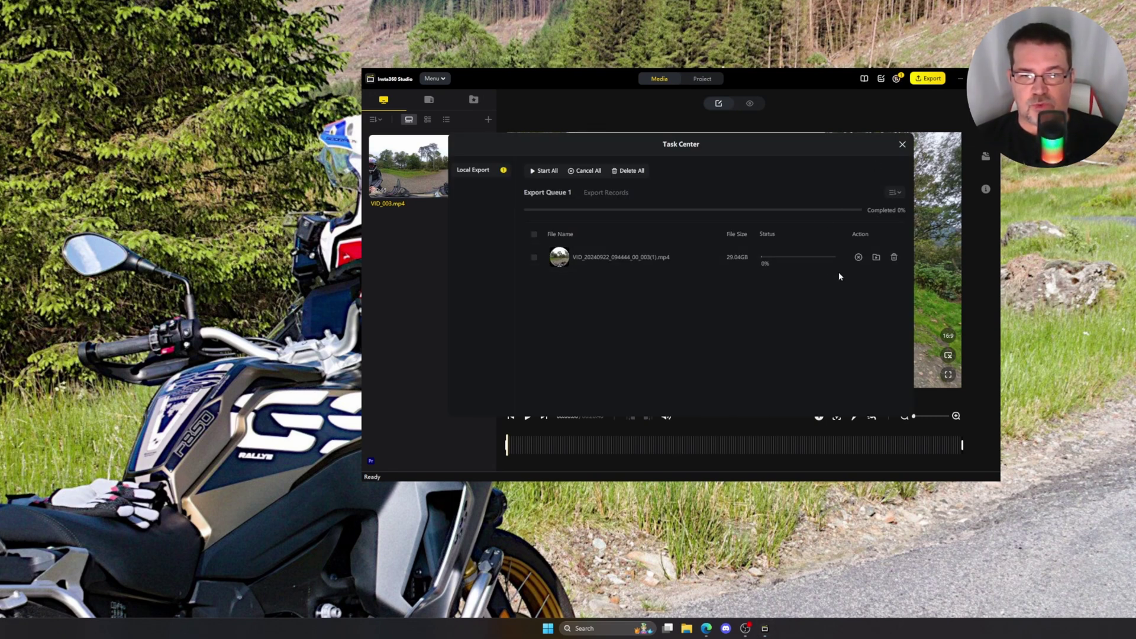
click(859, 257)
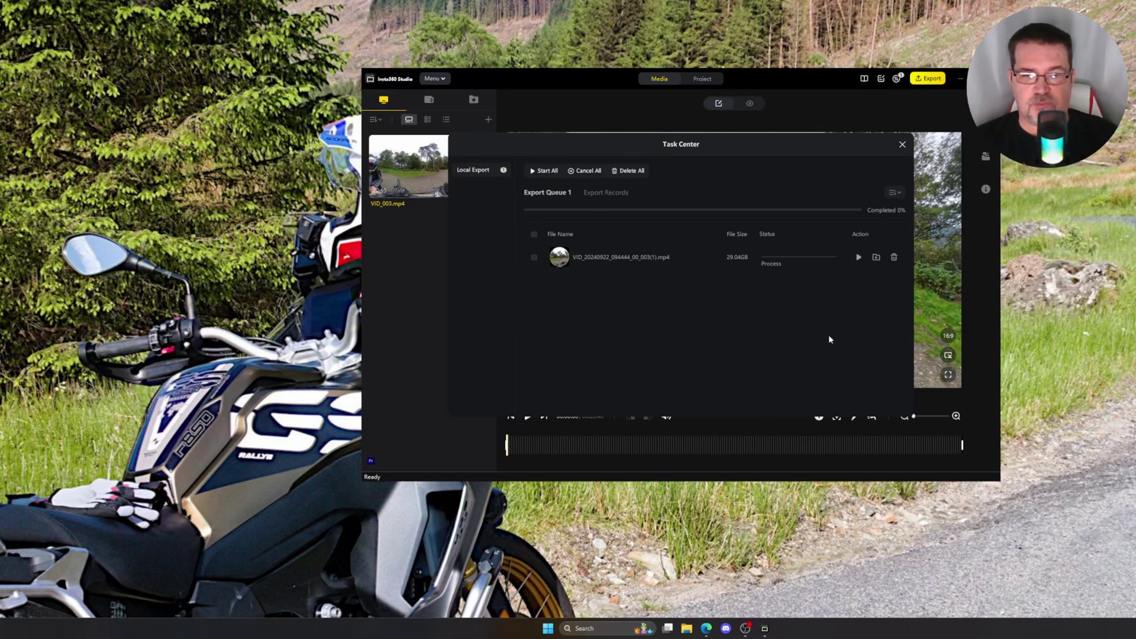
click(902, 145)
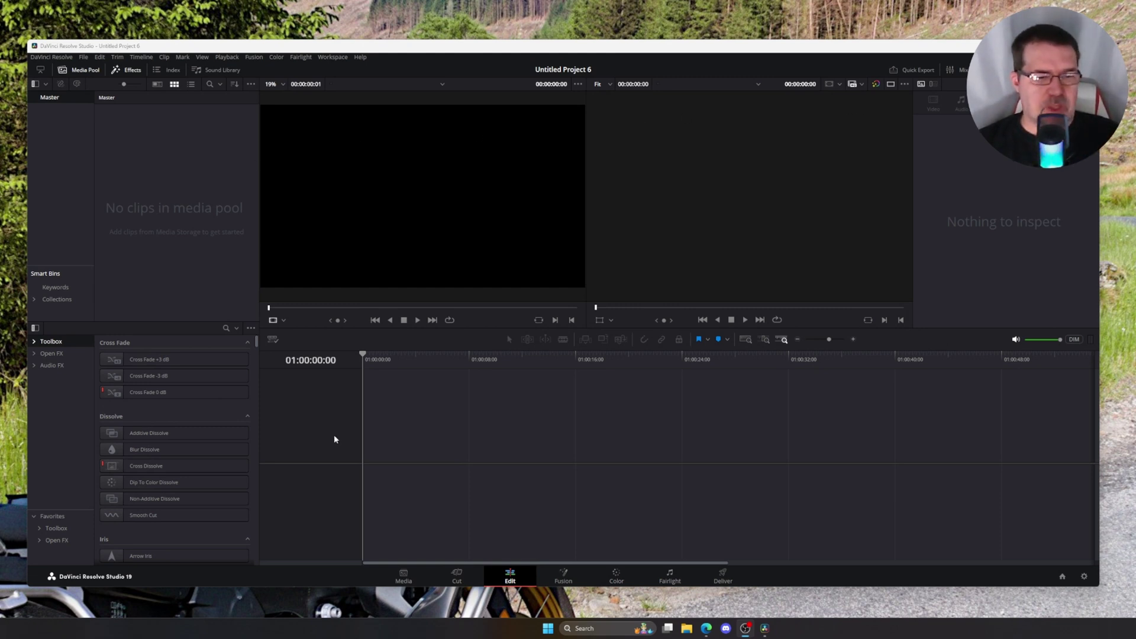
Add VID_20240922_094444_00_003.mp4 from the videocapture folder to the Media Pool, then return to Edit
click(404, 576)
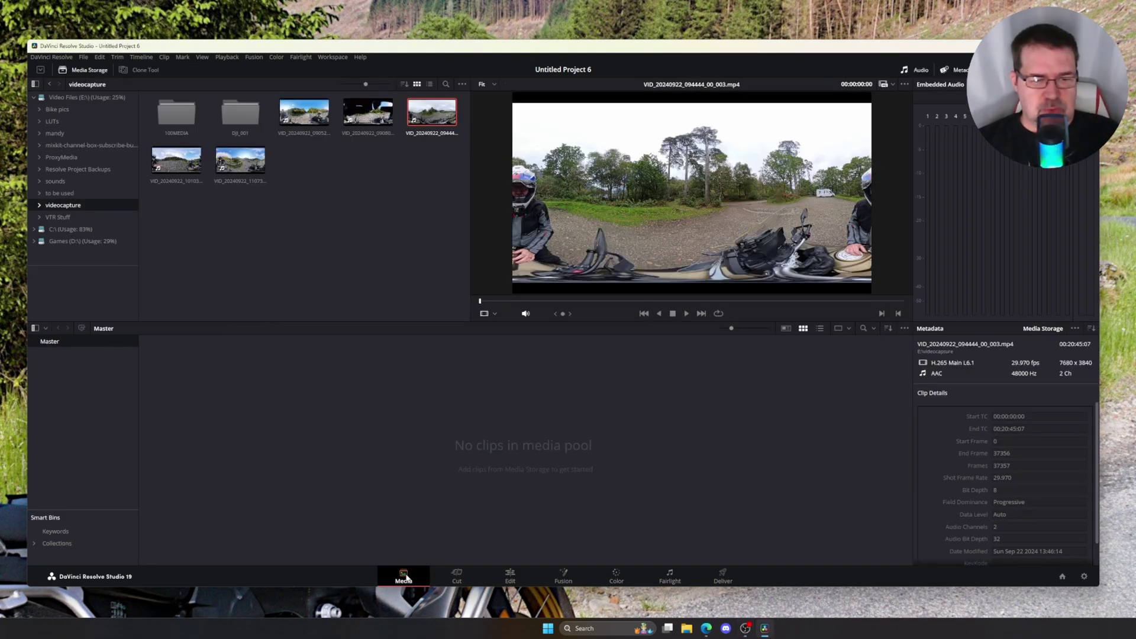
click(76, 99)
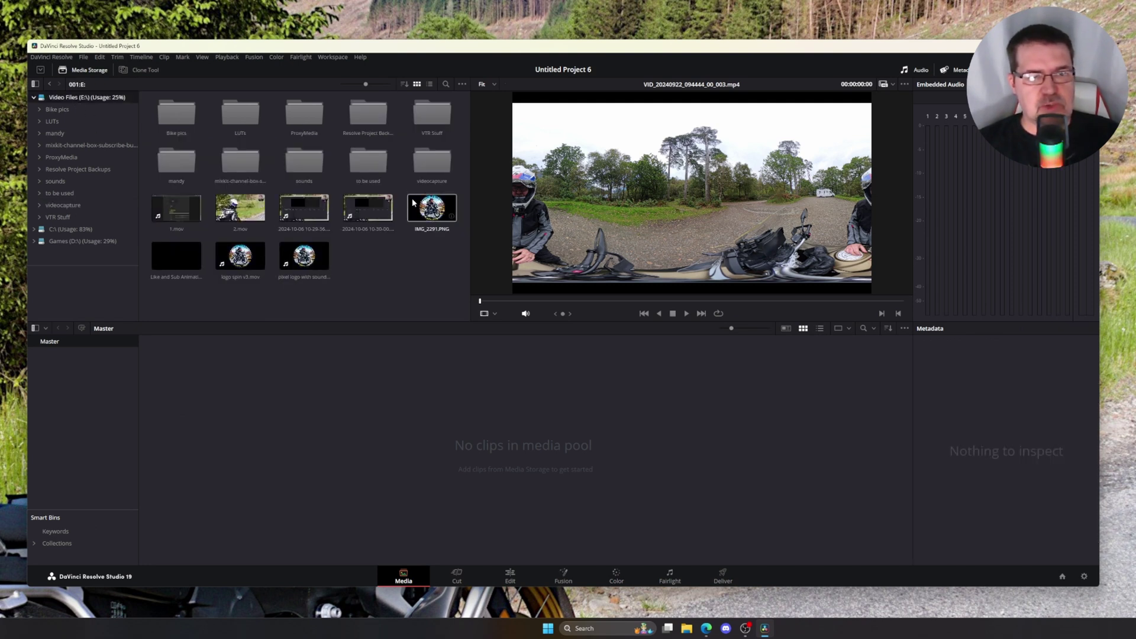
double_click(430, 163)
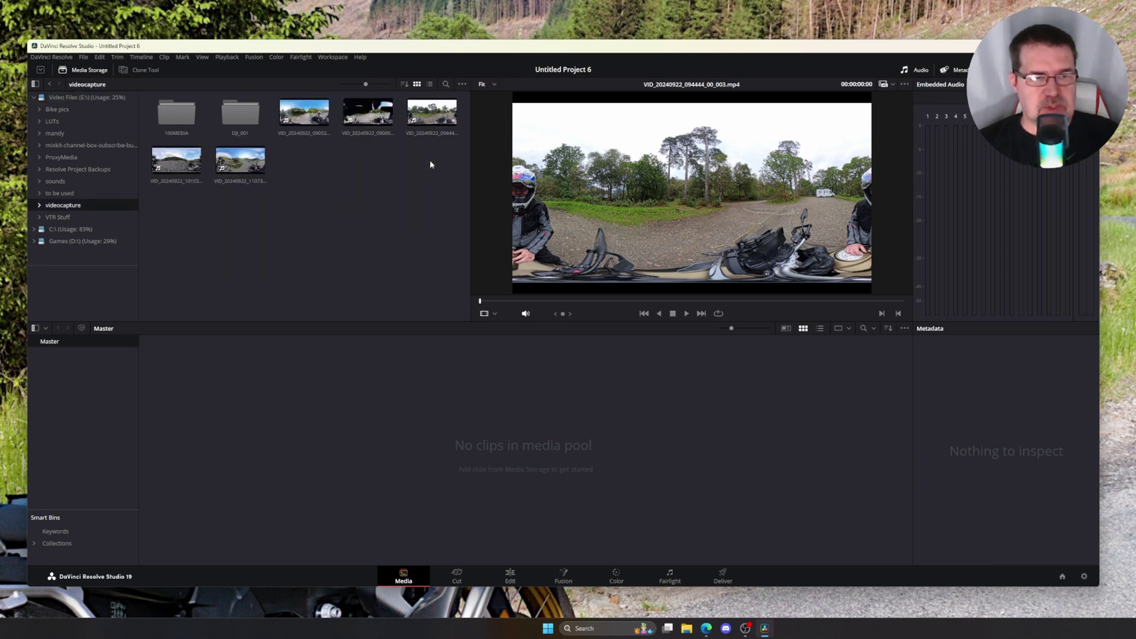
click(433, 115)
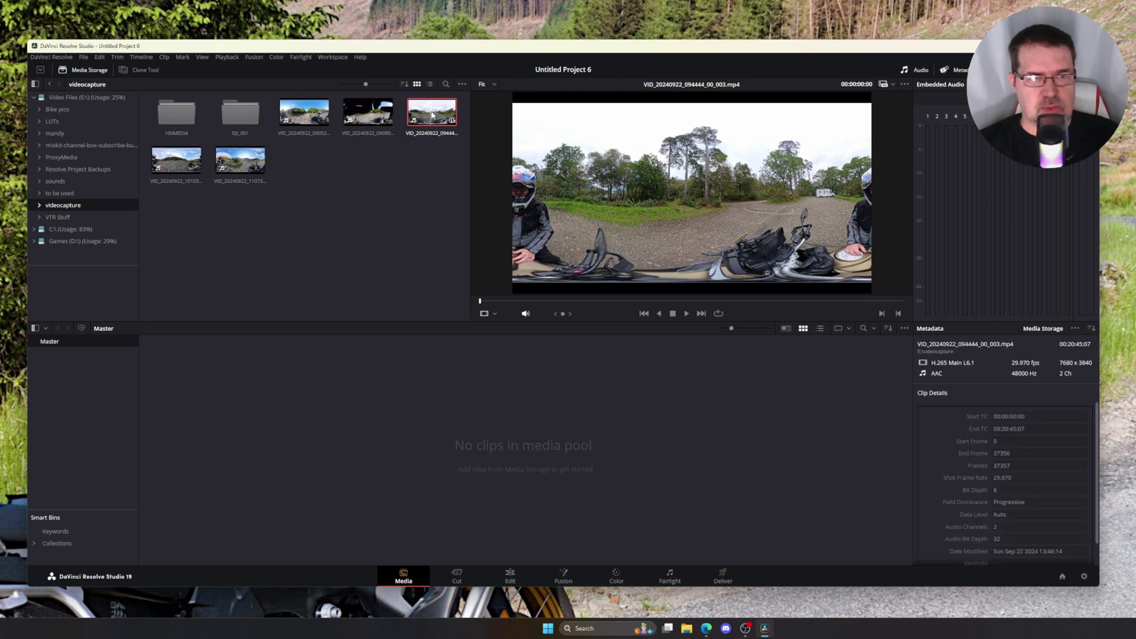
drag(432, 115, 521, 440)
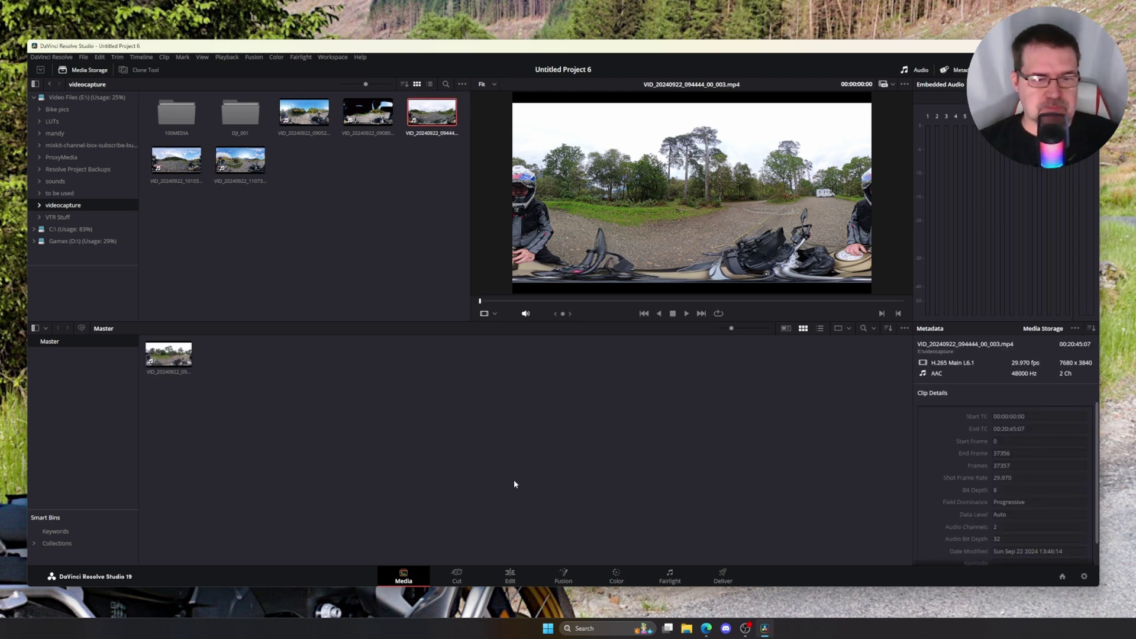
click(511, 579)
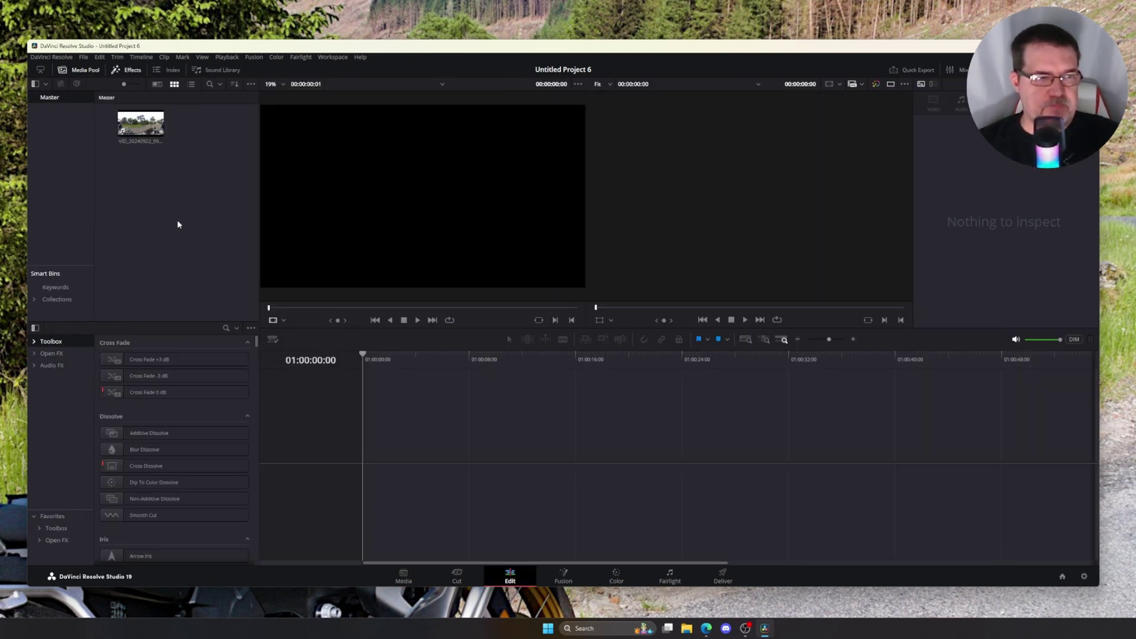
Drag VID_20240922_094444_00_003.mp4 onto the empty timeline to create Timeline 1 on V1 and A1
click(142, 126)
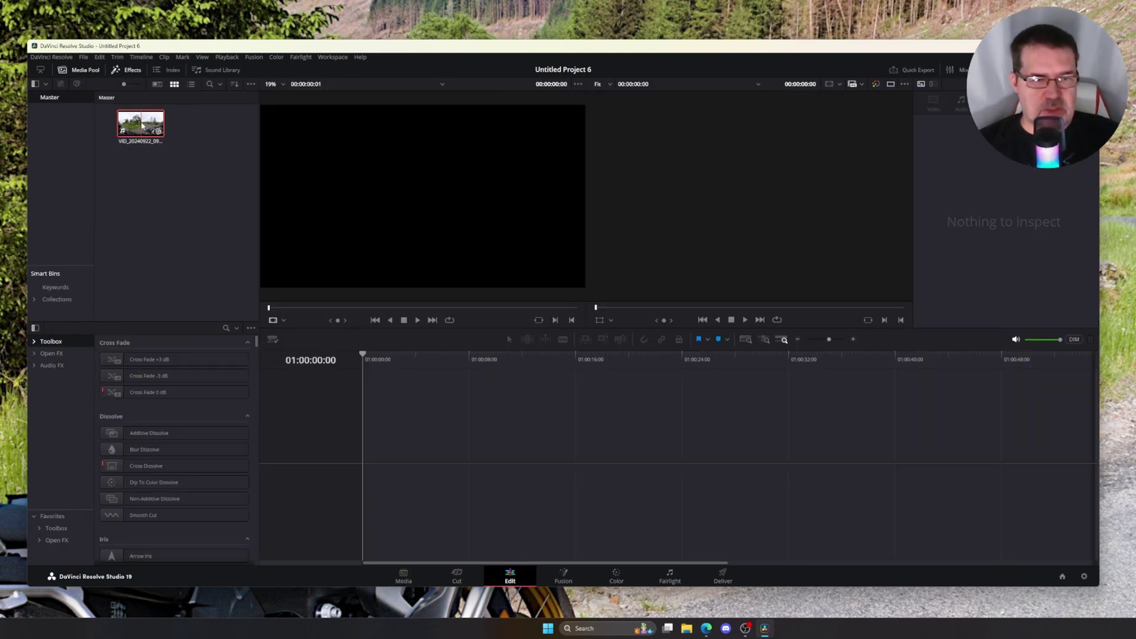
drag(142, 125, 371, 457)
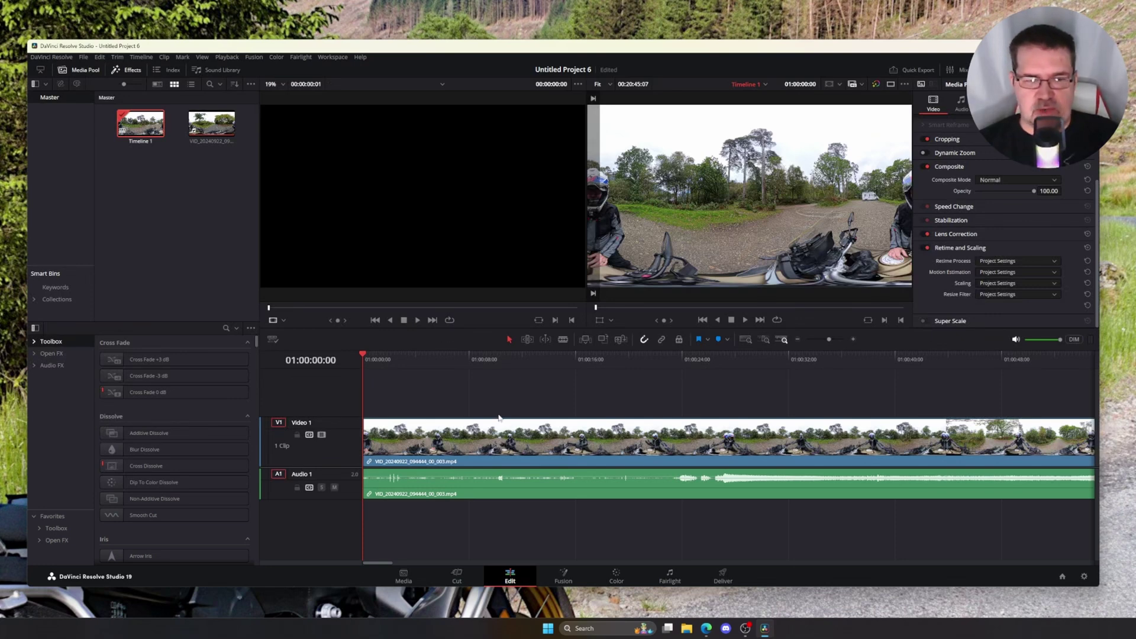
click(473, 442)
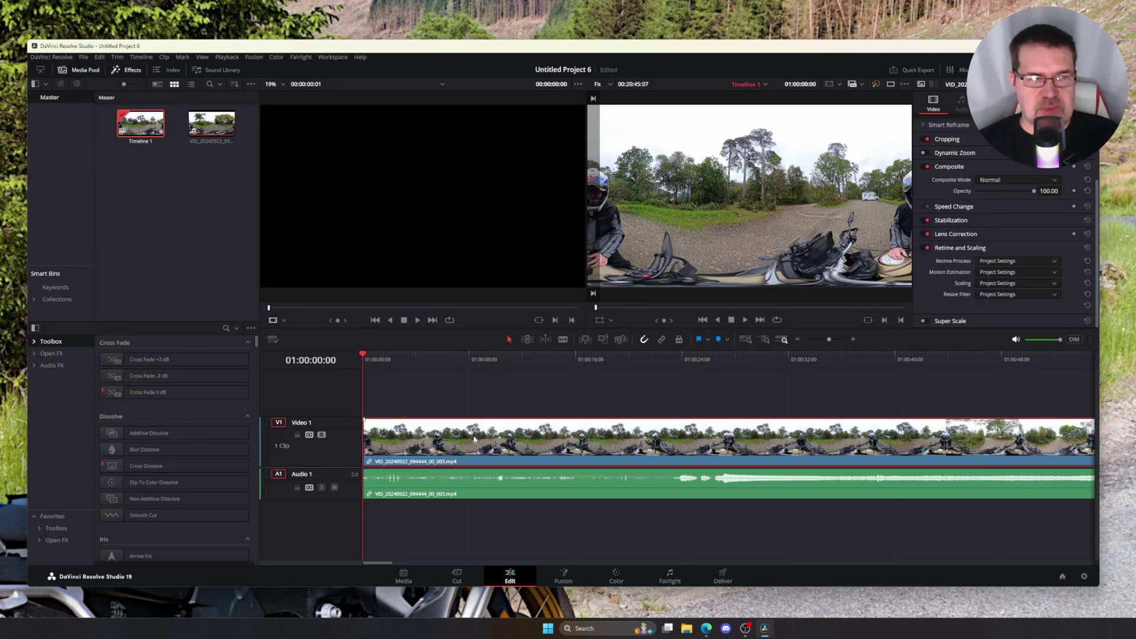
click(85, 61)
click(123, 247)
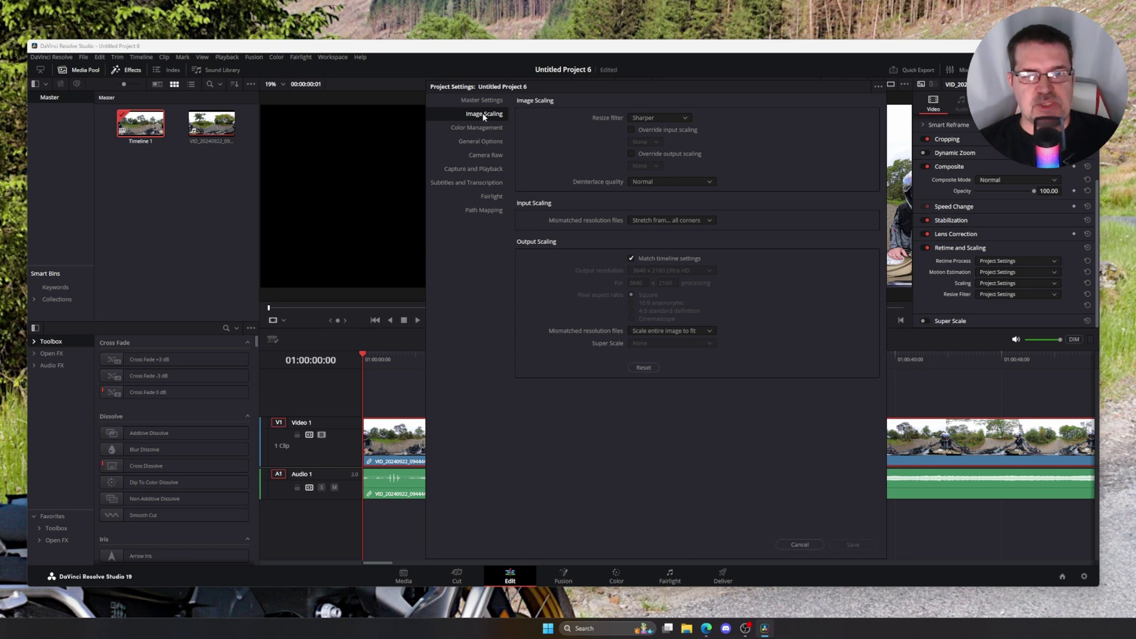
click(710, 219)
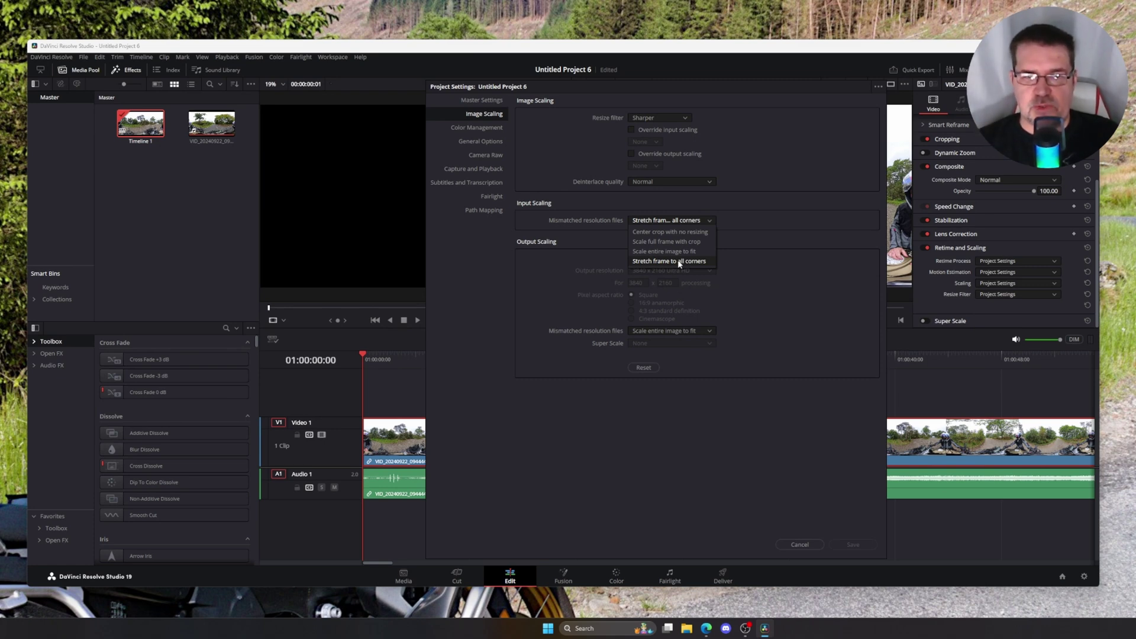
click(806, 543)
click(803, 543)
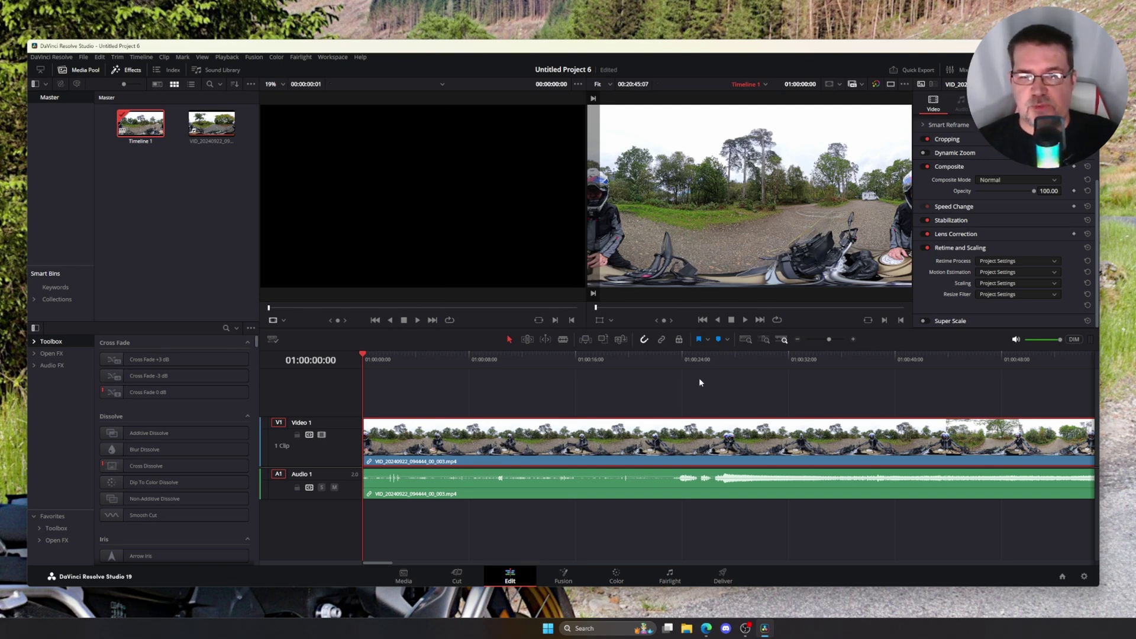
click(484, 381)
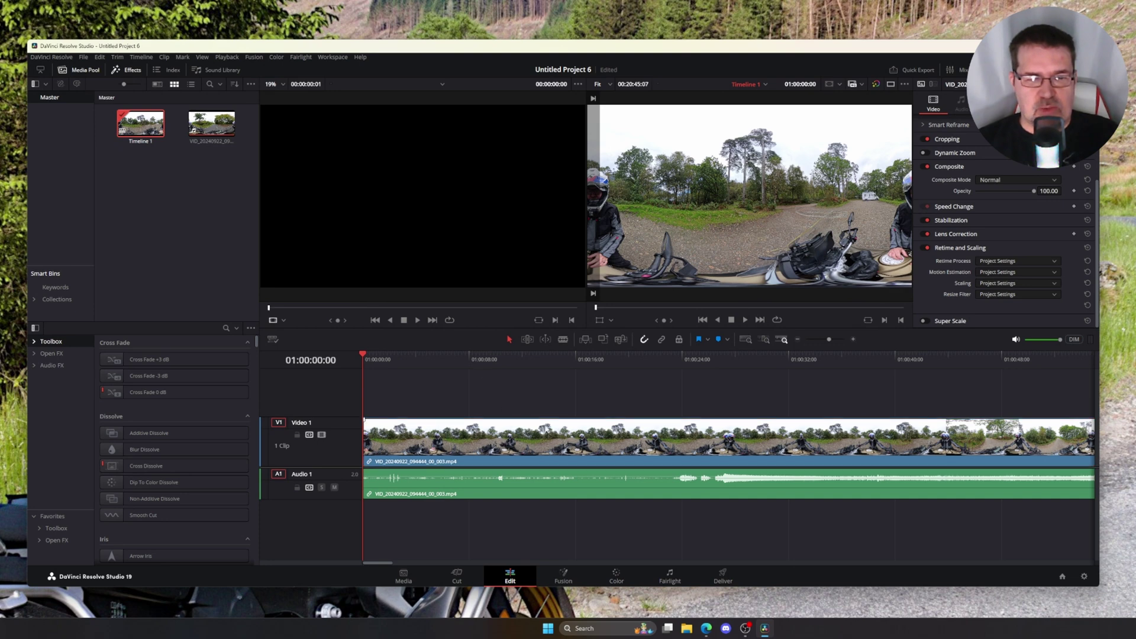
click(665, 438)
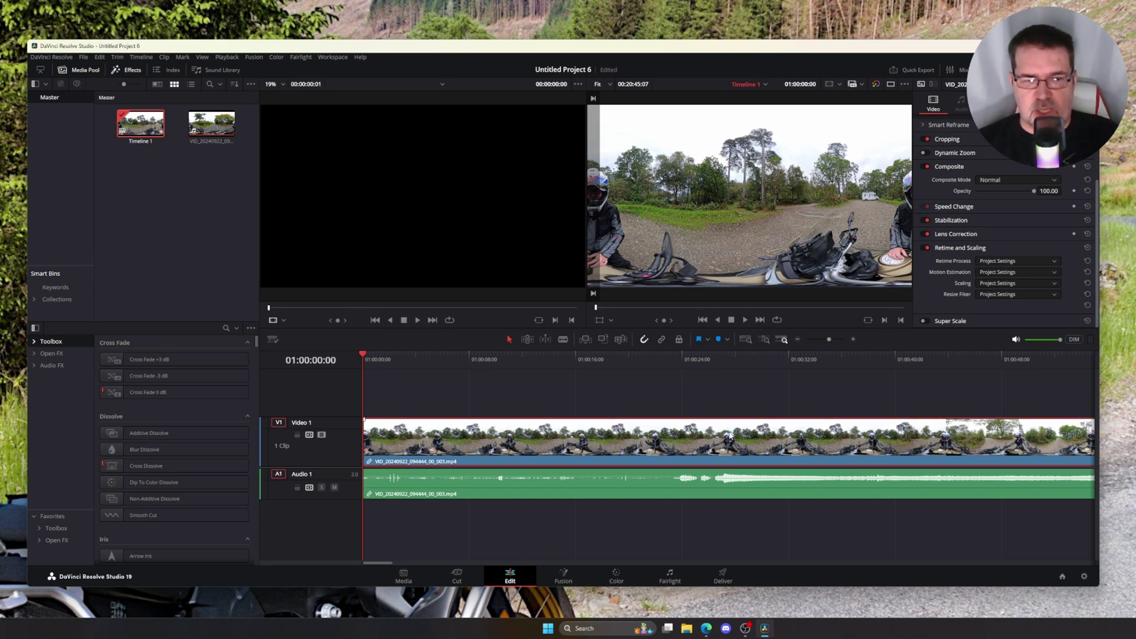
click(948, 249)
click(964, 308)
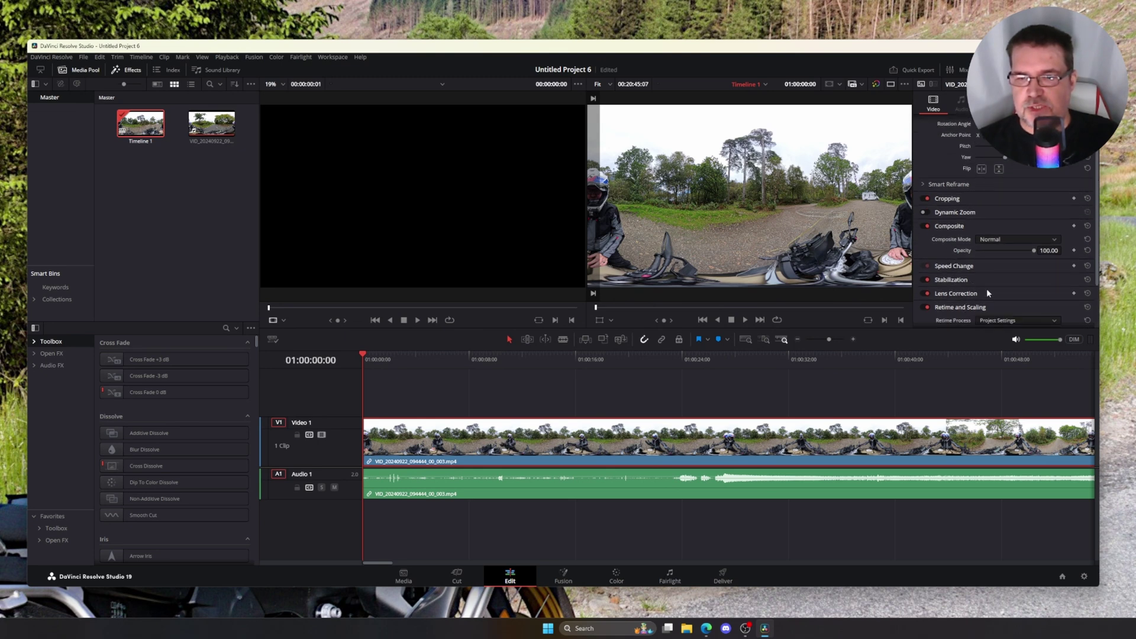
scroll(987, 287, down, 2)
click(995, 283)
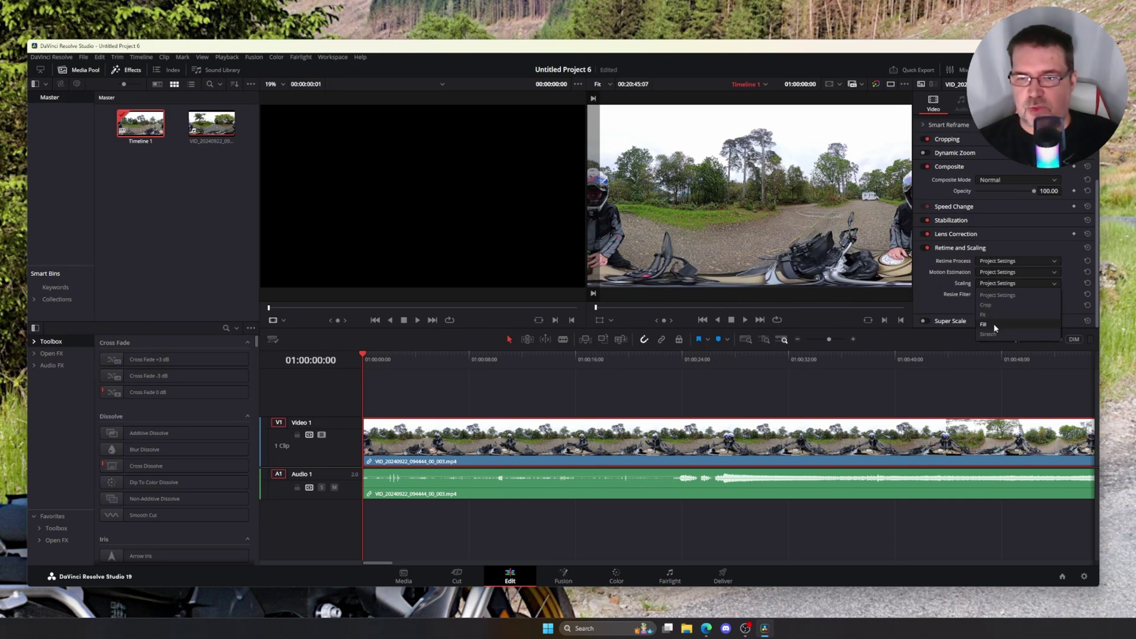
click(912, 395)
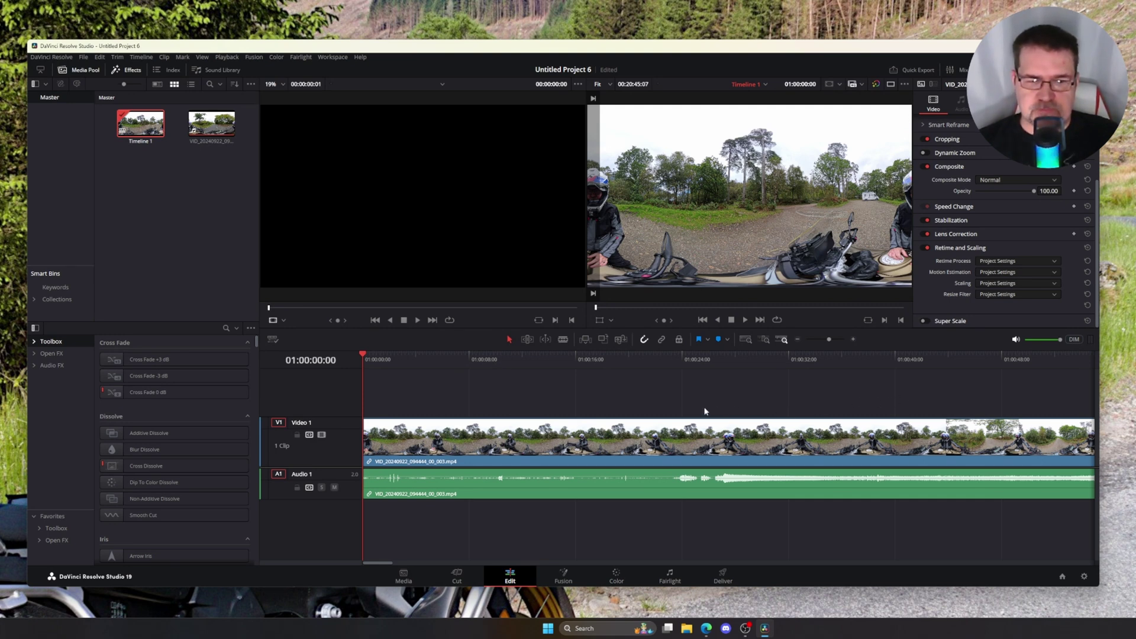
click(507, 447)
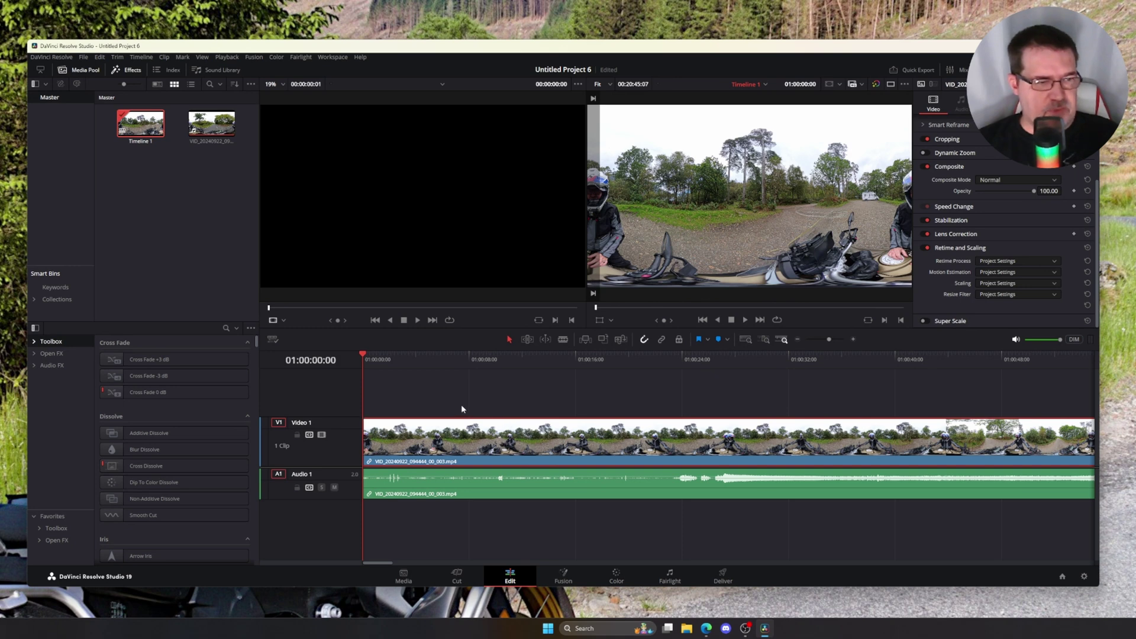
Apply KartaVR's kvrReframe360Ultra to the V1 clip and bring up its reframe parameters
click(33, 342)
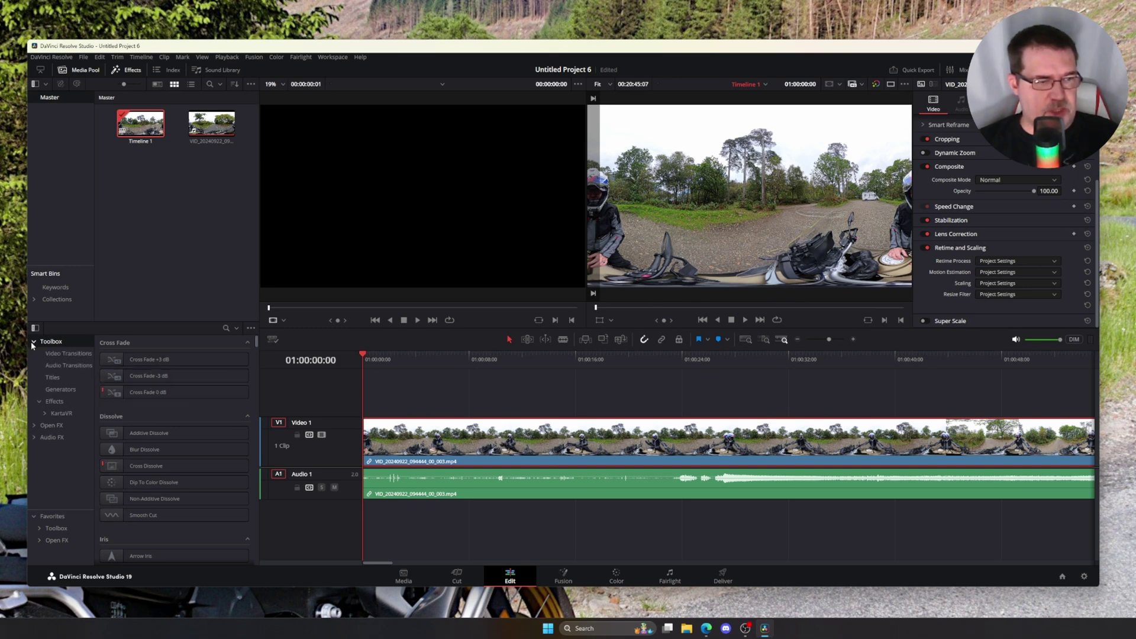
click(59, 413)
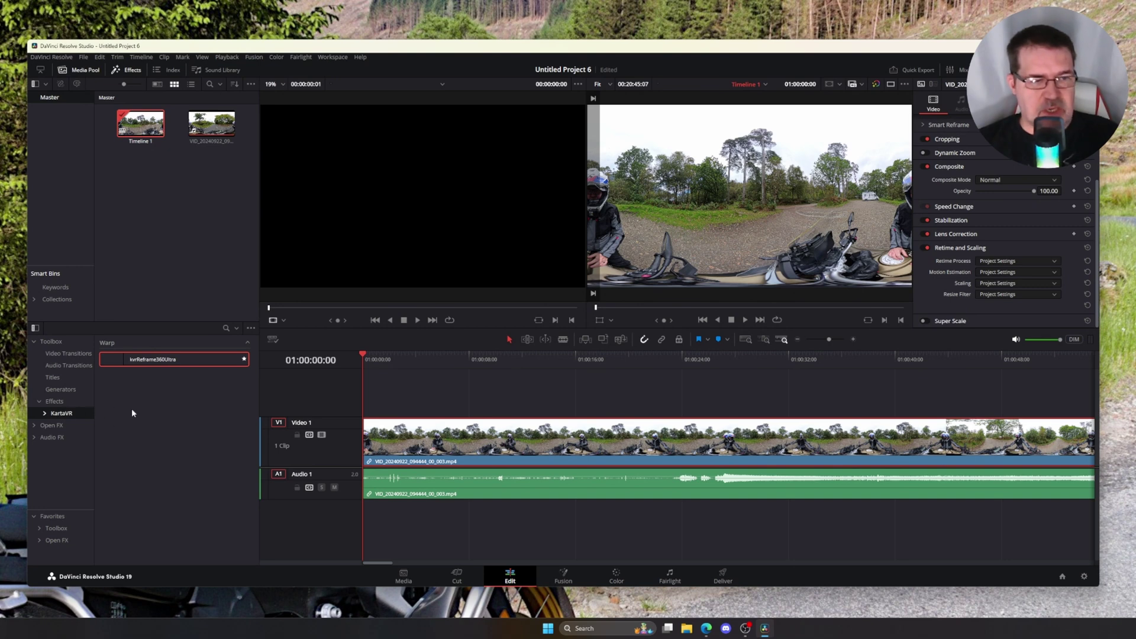
drag(149, 363, 561, 444)
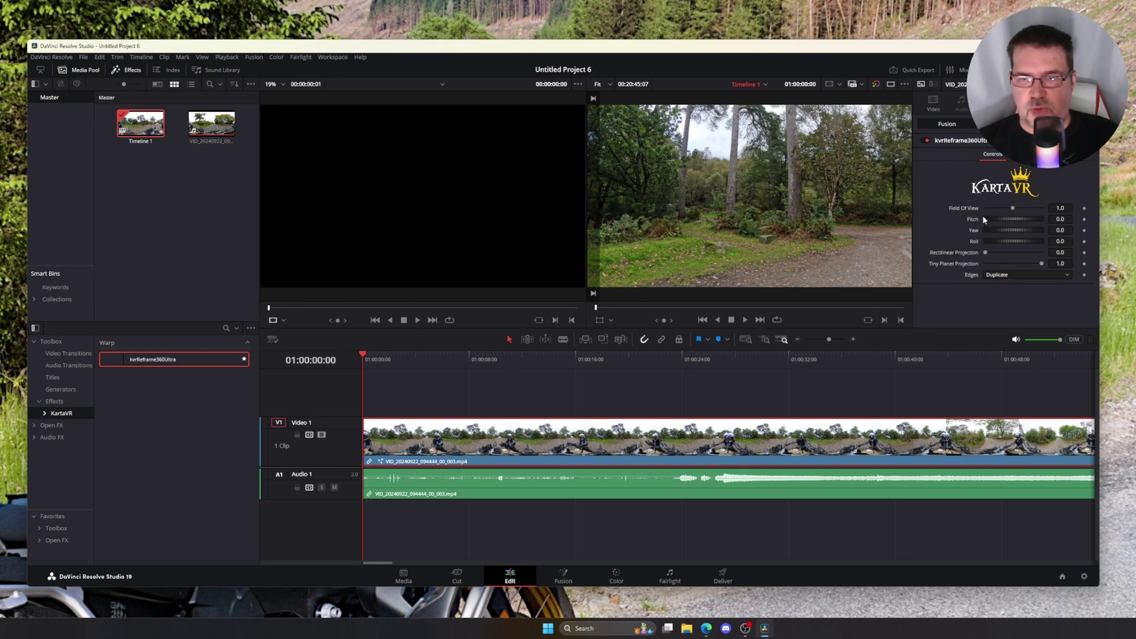
click(998, 158)
click(996, 157)
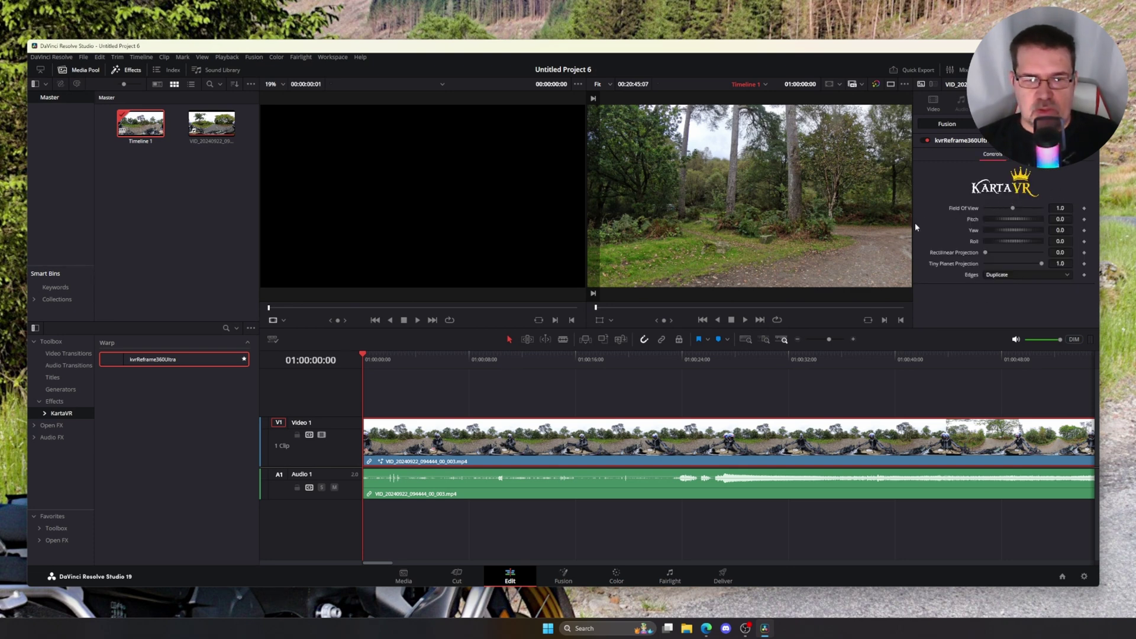
Turn the reframe onto the rider and camper van with Field Of View 0.511 and Yaw -185.2
drag(1010, 207, 978, 232)
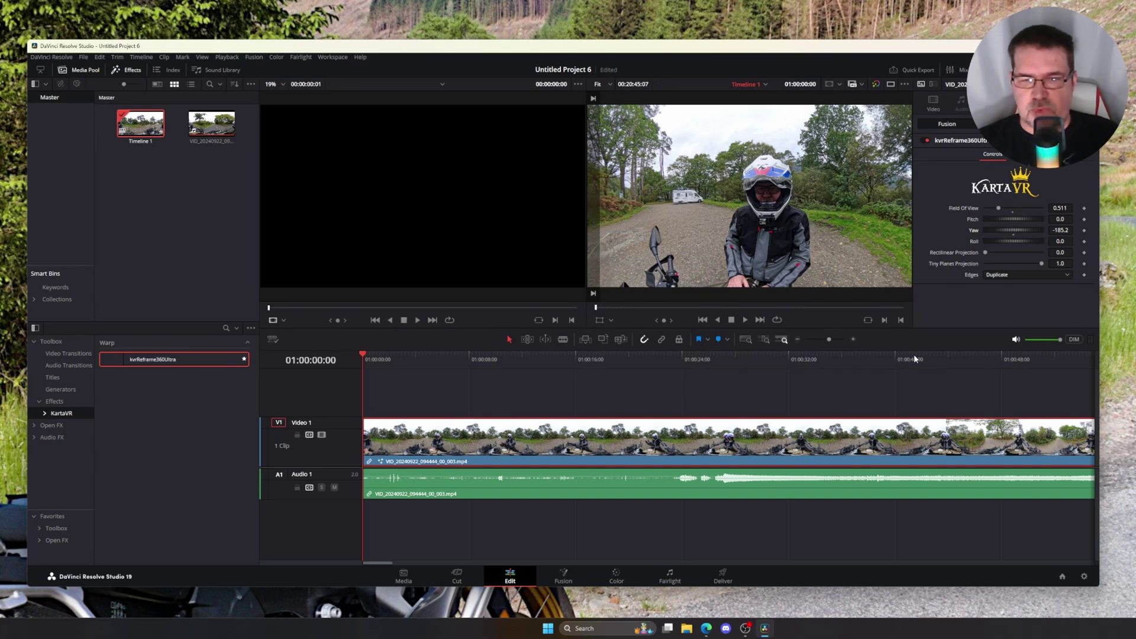
Try splitting the clip at 01:00:30:05, then undo that split
click(764, 355)
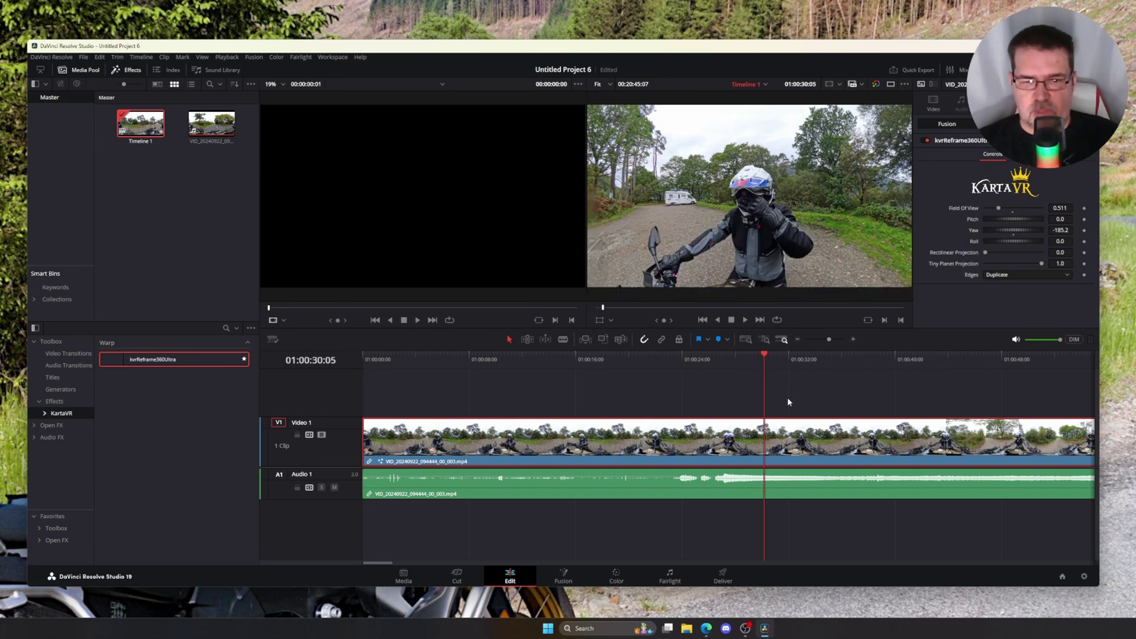
key(ctrl+b)
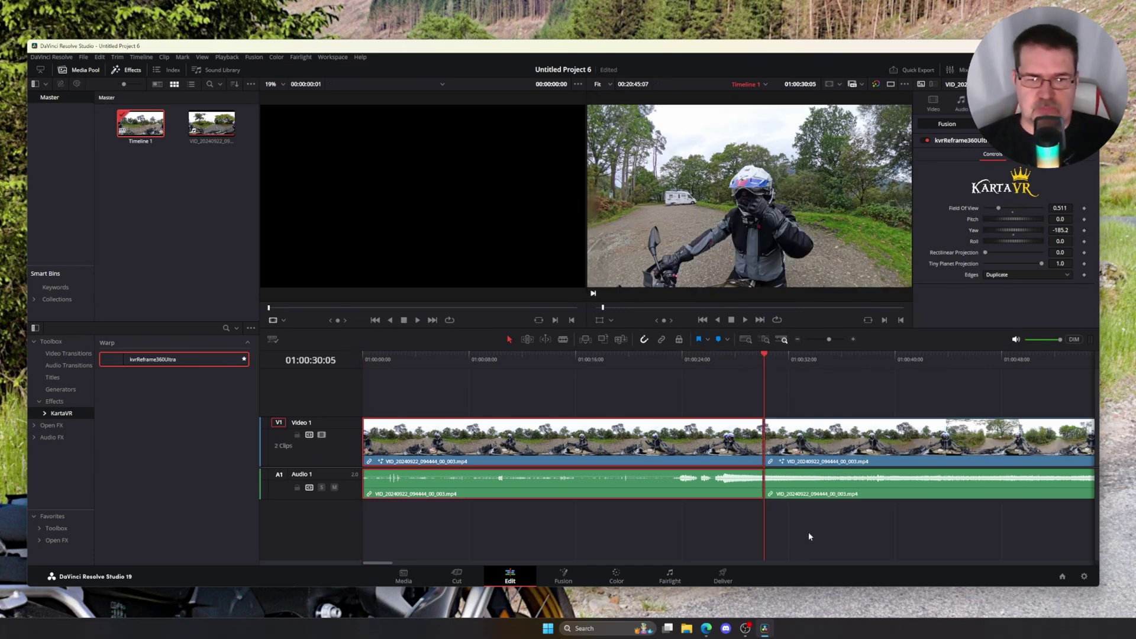
key(ctrl+z)
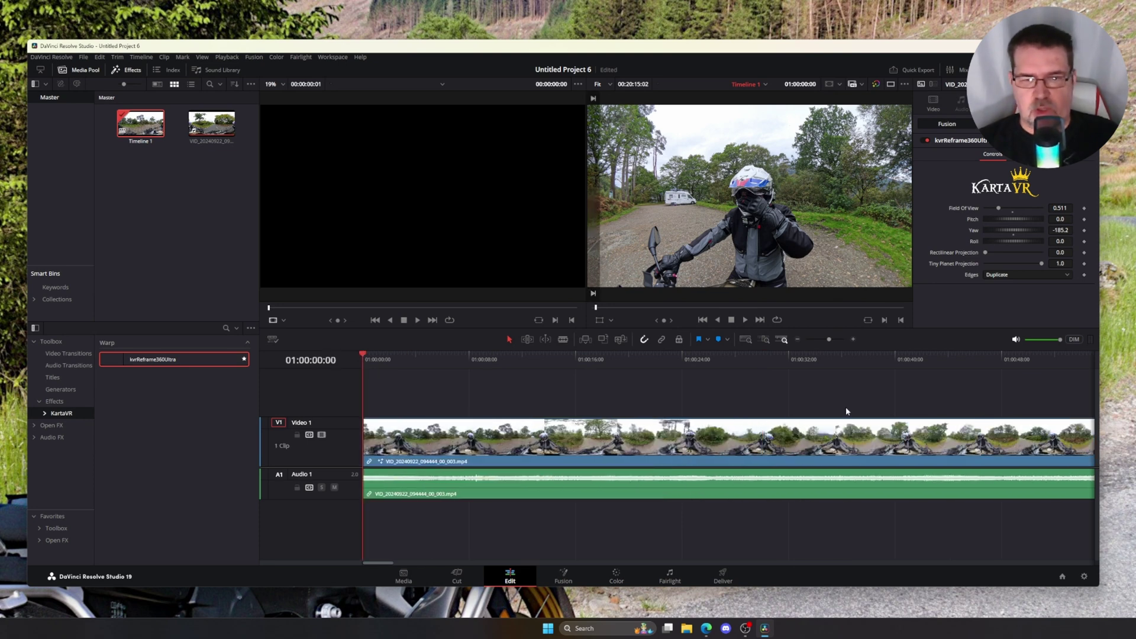
Split video and audio at 01:00:37:13, delete the part after it, and return to the start
click(860, 353)
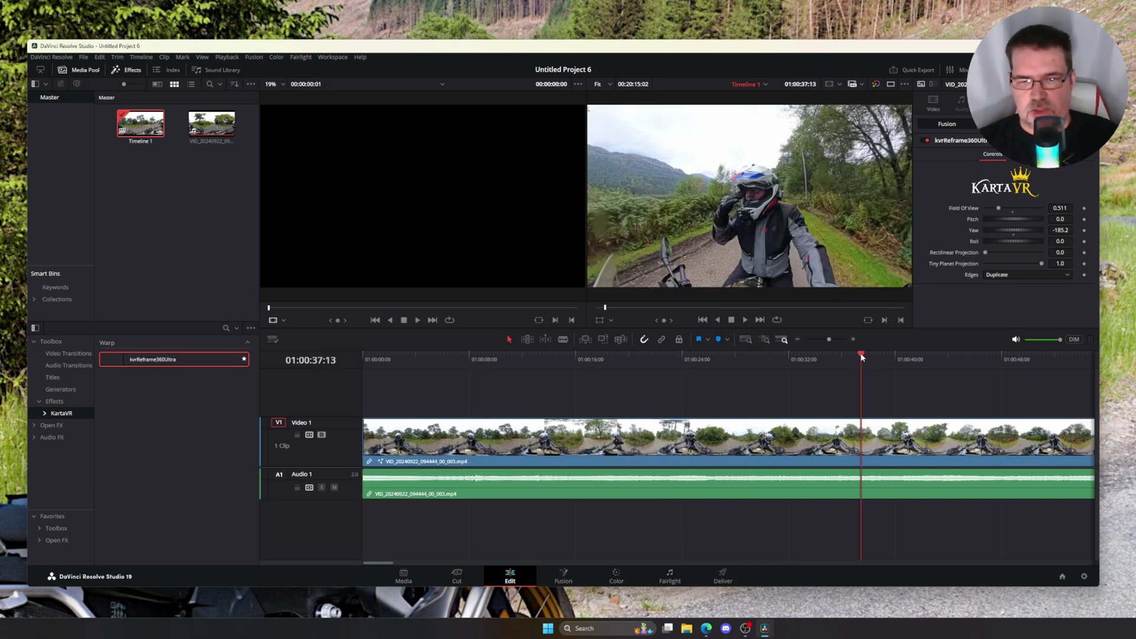
click(887, 441)
key(ctrl+b)
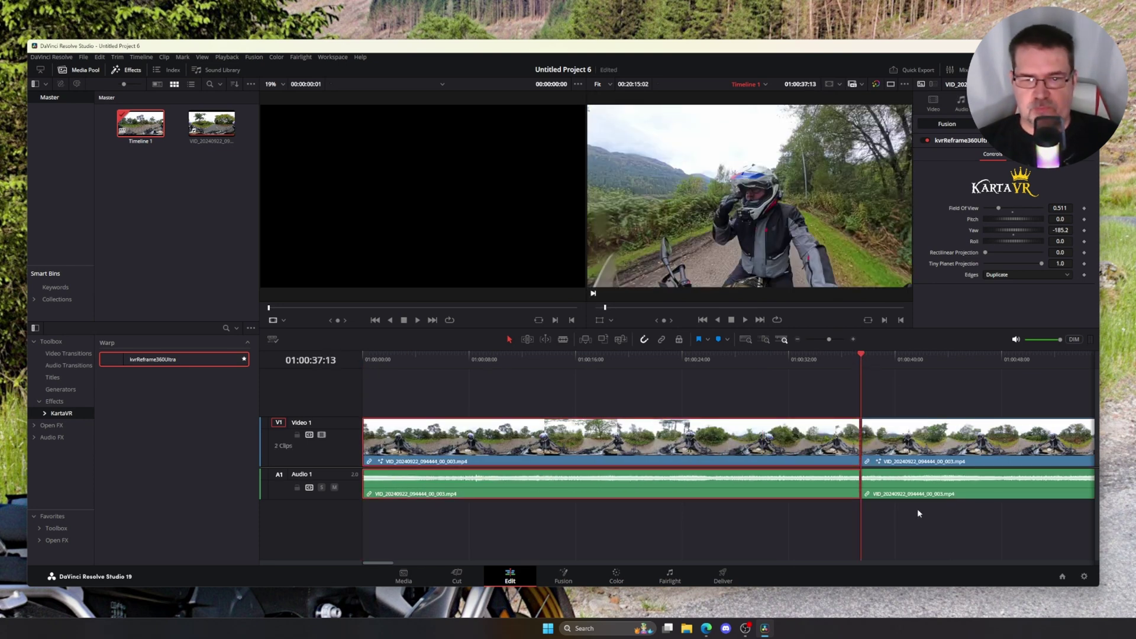
drag(938, 391, 967, 553)
key(Delete)
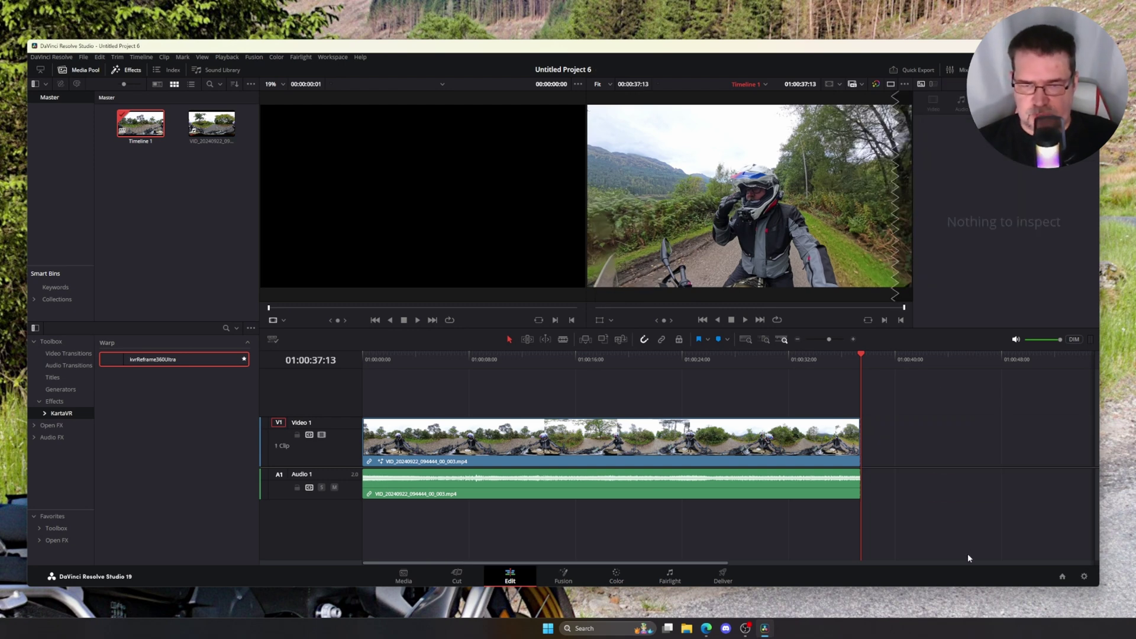
click(365, 358)
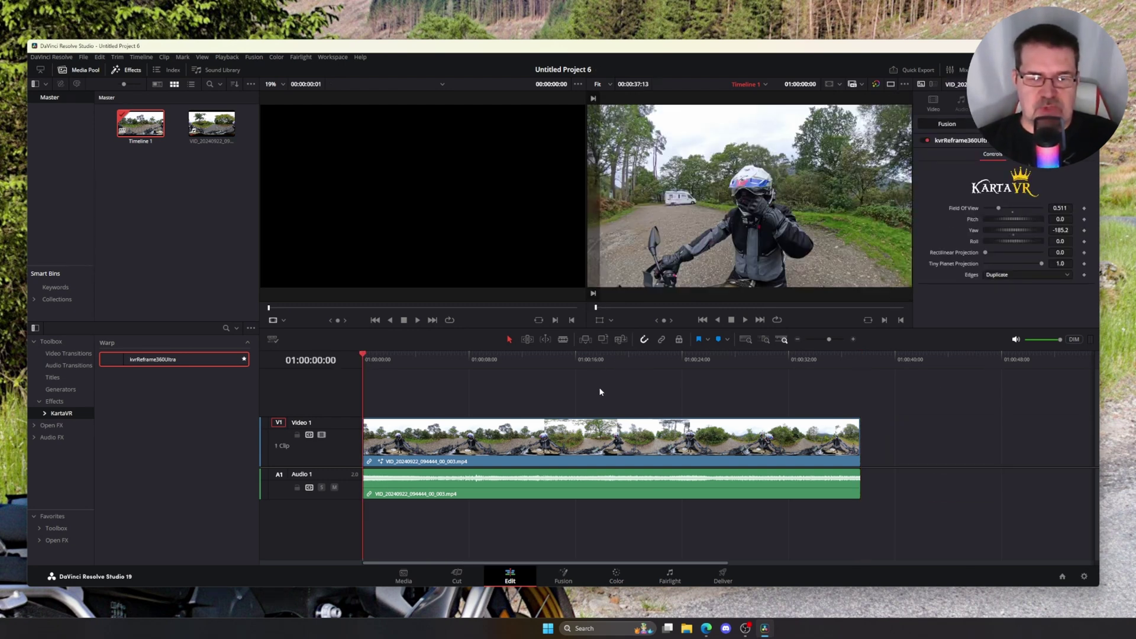
Play the trimmed clip, skipping ahead past 01:00:22 toward the end, then jump back to the start
click(604, 436)
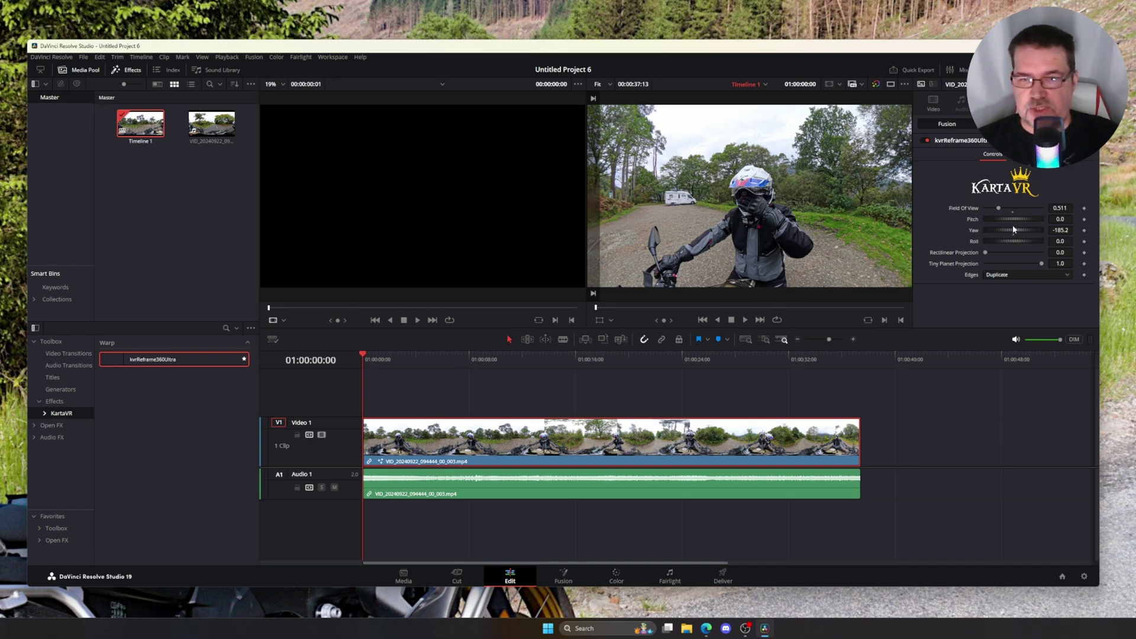
click(742, 321)
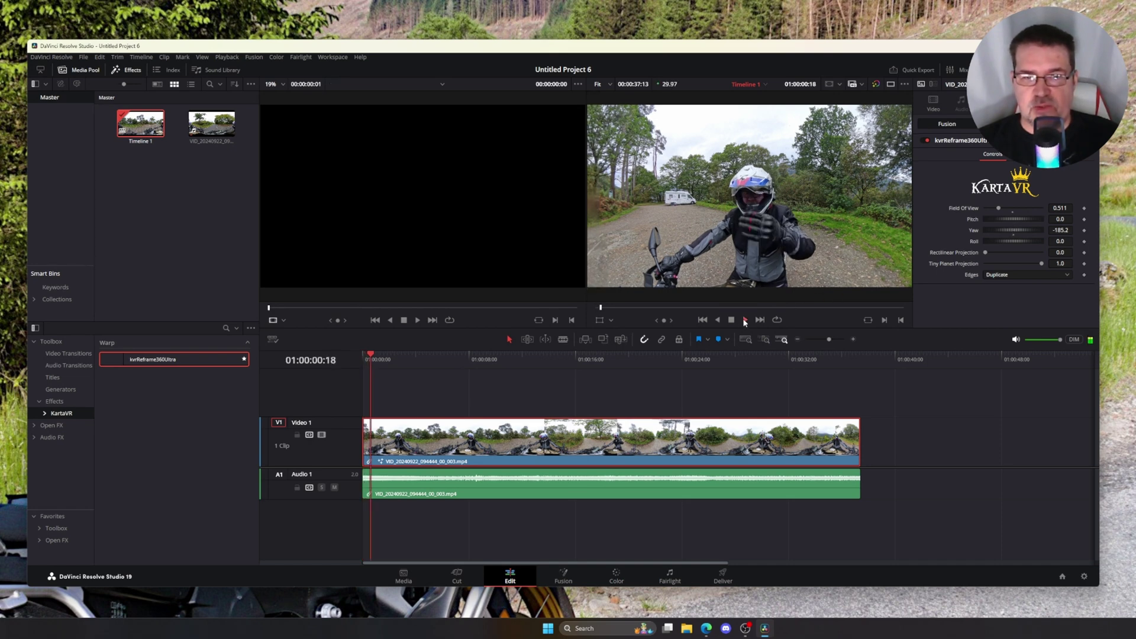
click(520, 359)
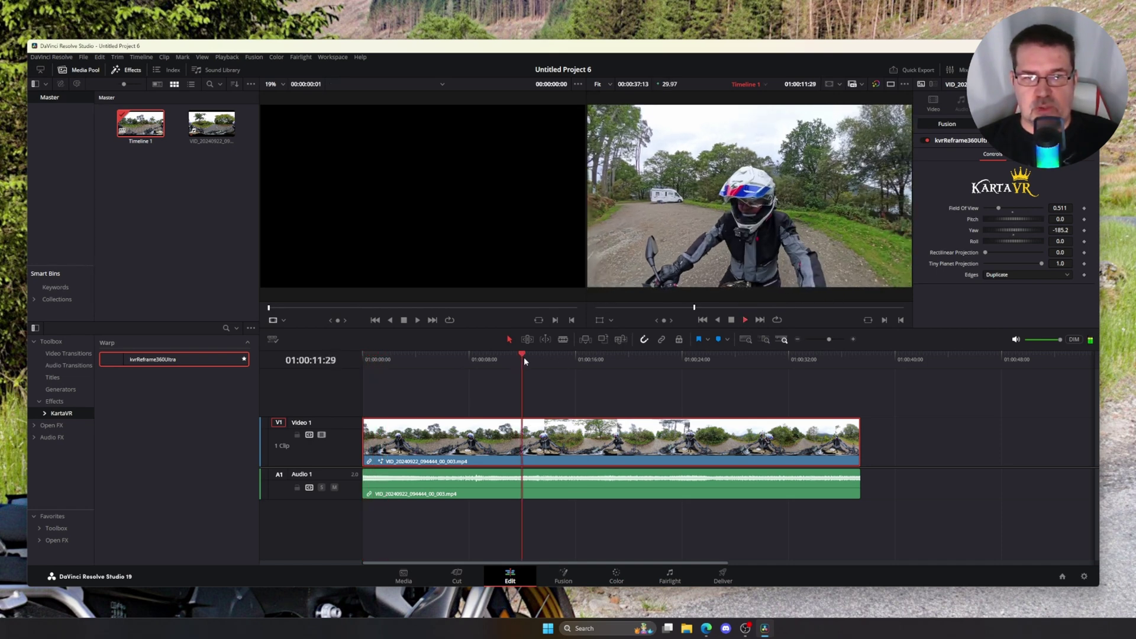
click(668, 357)
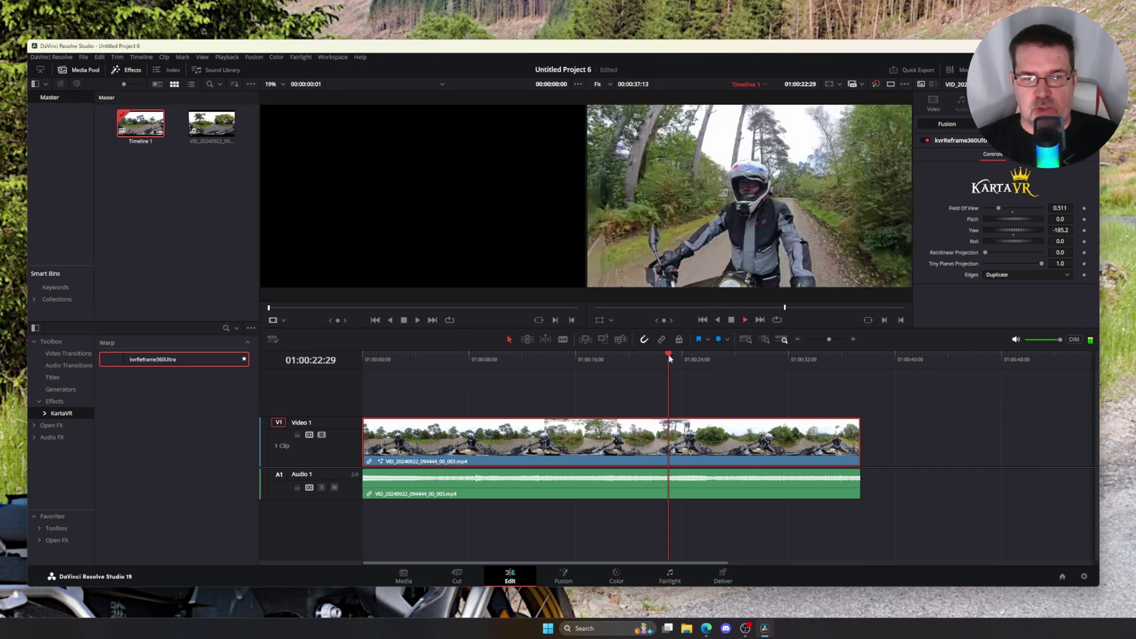
click(798, 357)
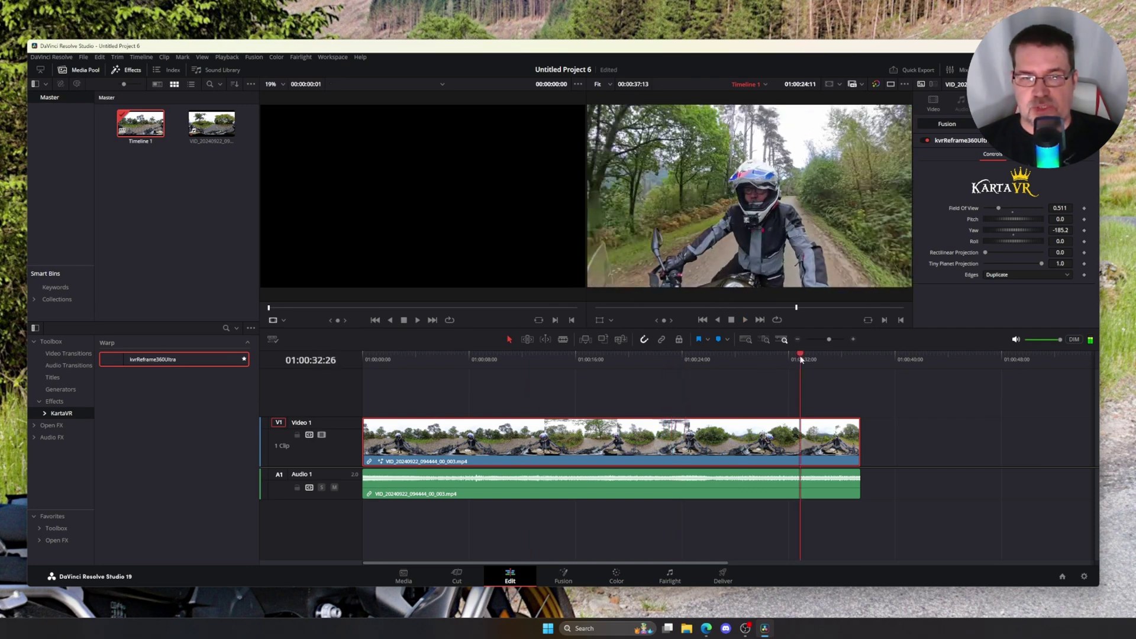
click(363, 356)
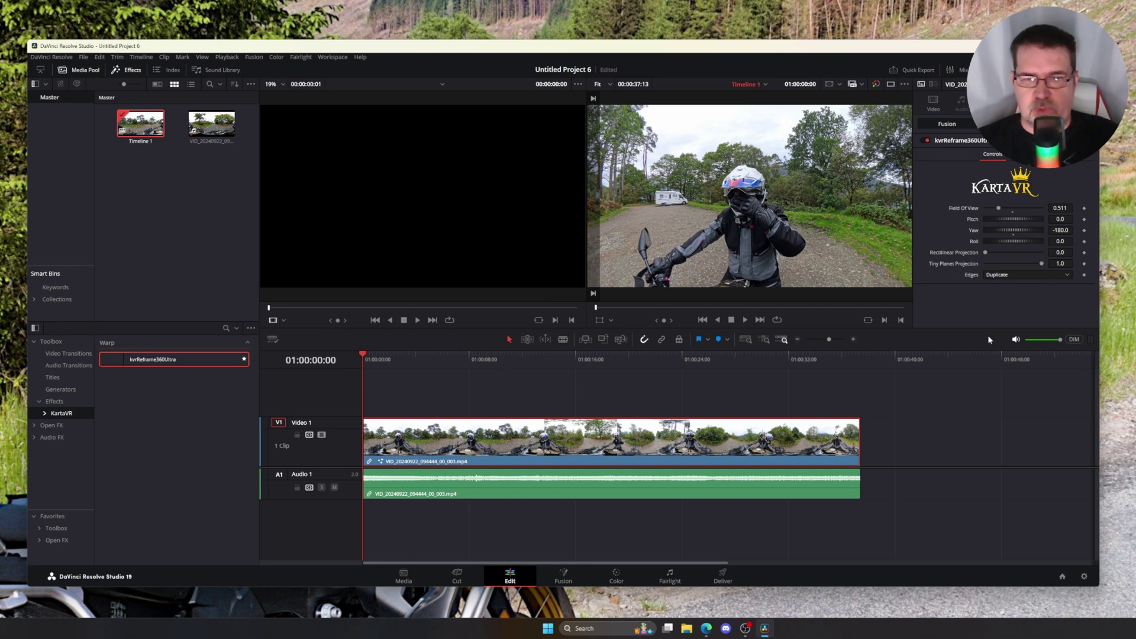
Set Yaw to -190.4 and keyframe Tiny Planet, Rectilinear, Roll, Pitch and Field Of View at 01:00:00:00
drag(1015, 231, 1013, 229)
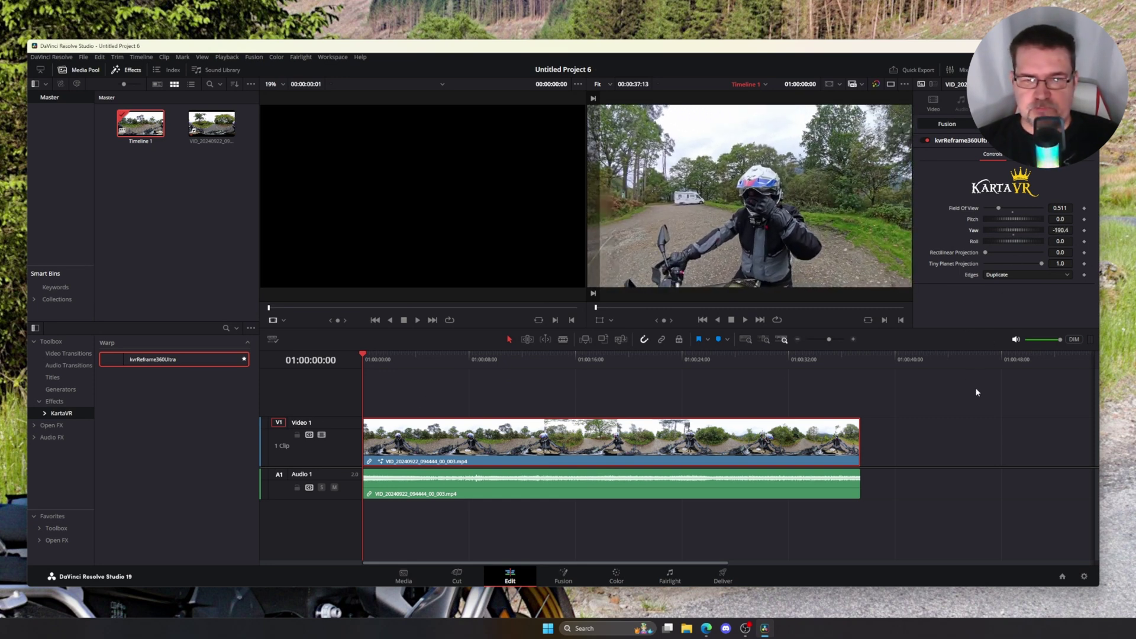
click(1083, 263)
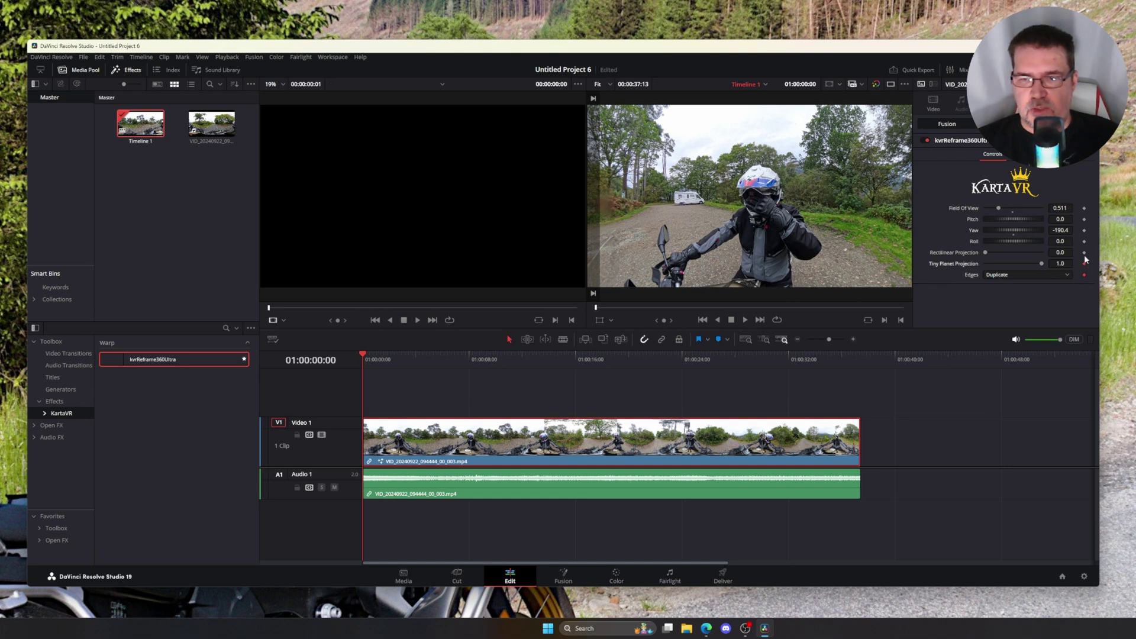
click(1083, 252)
click(1084, 241)
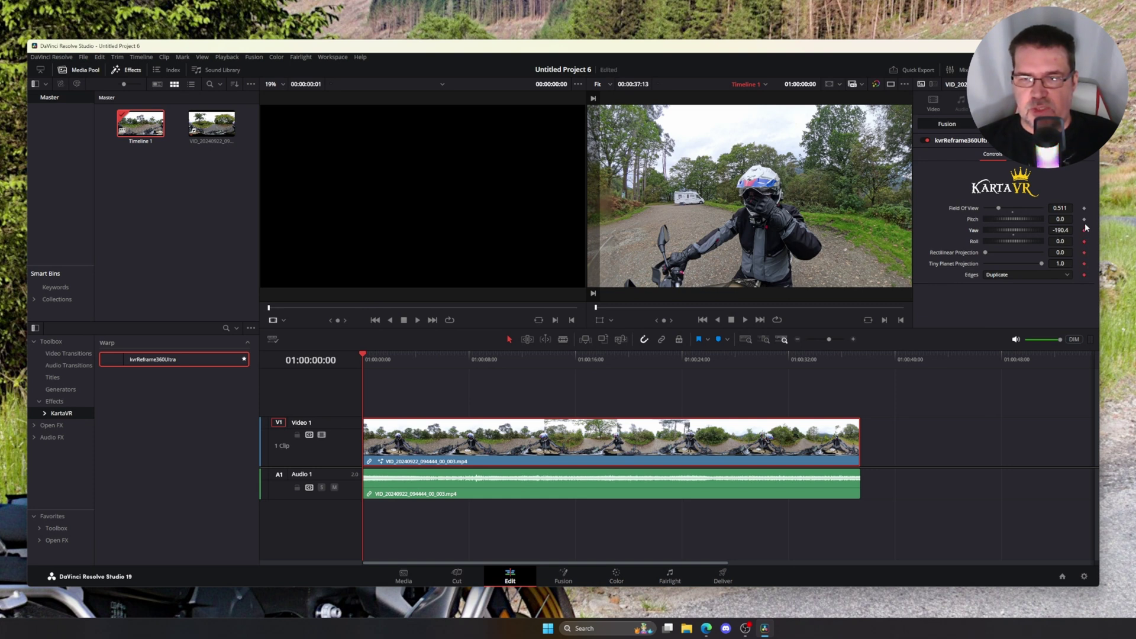
click(1083, 219)
click(1084, 208)
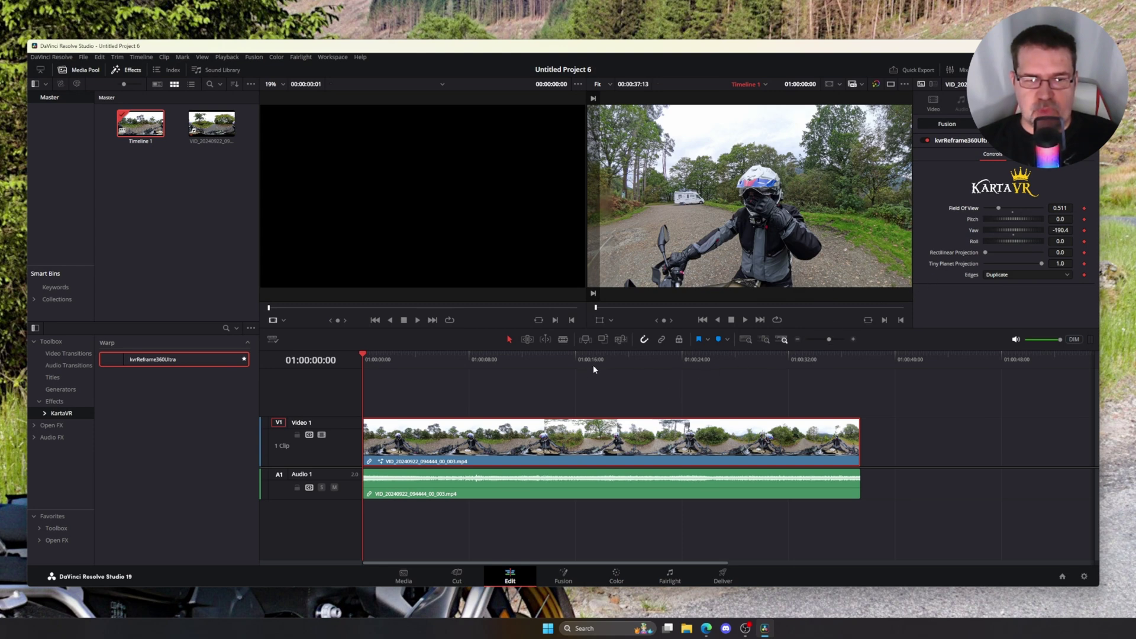
At 01:00:37:13, set Field Of View to 1.032535 and Yaw to -297.304 toward the hillside road
click(854, 354)
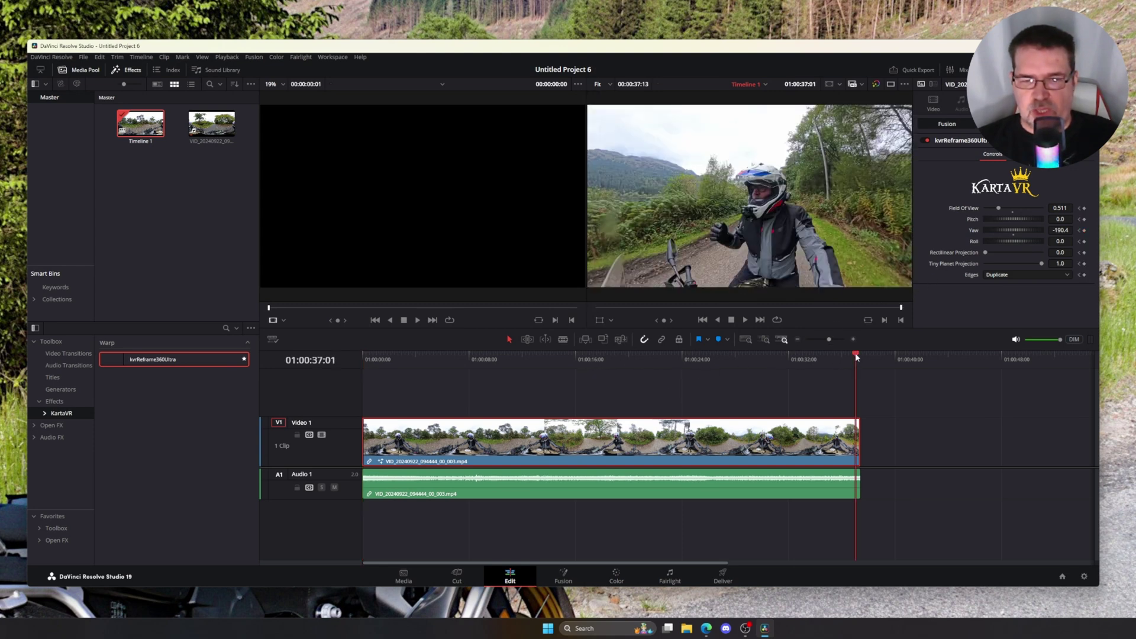
click(859, 357)
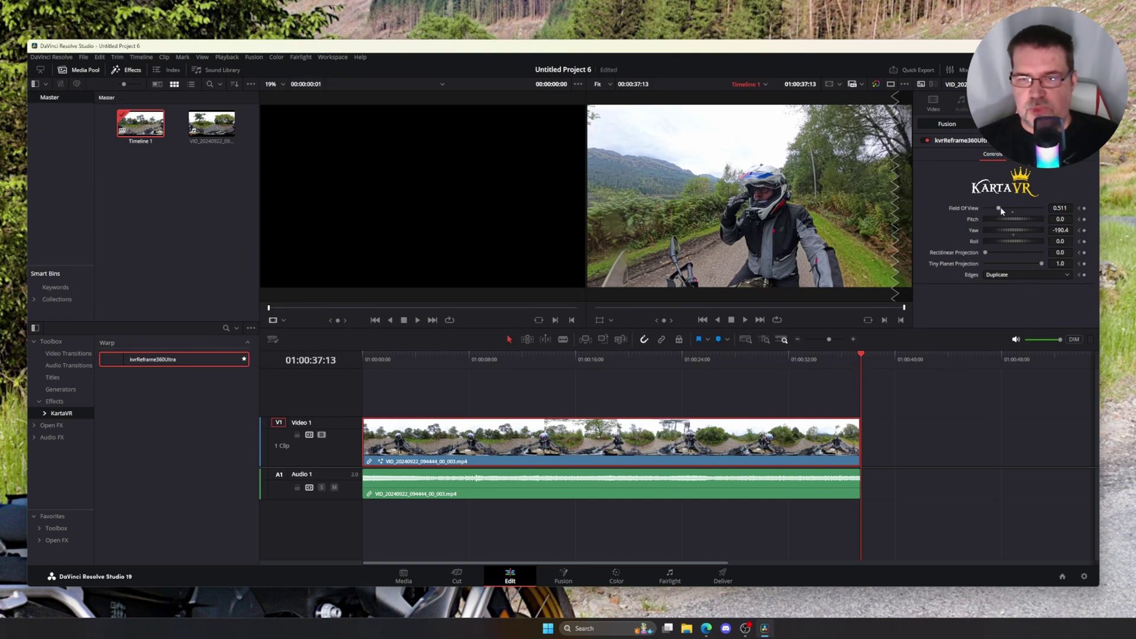
drag(997, 209, 1013, 206)
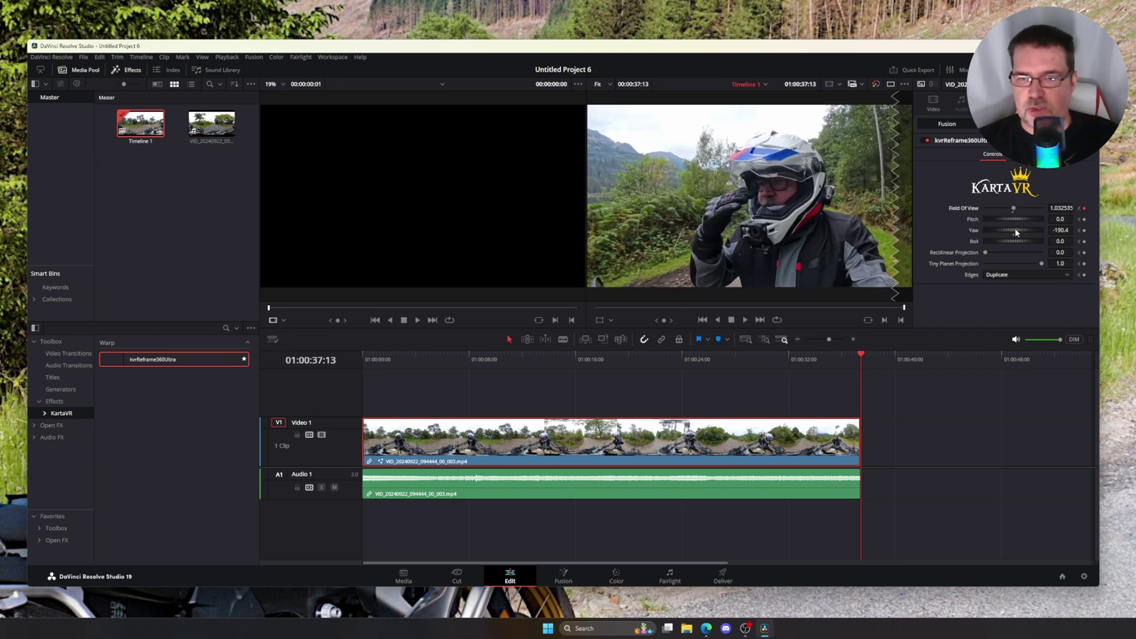
drag(1014, 231, 998, 231)
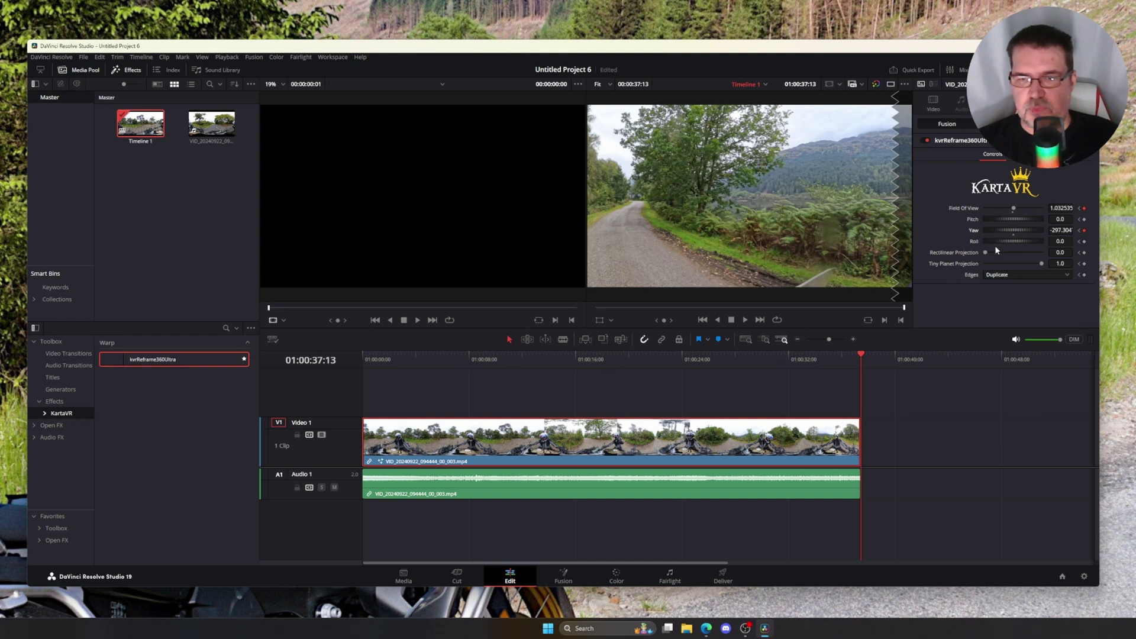
Add end-of-clip keyframes for Roll, Rectilinear Projection, Edges and Tiny Planet Projection
click(1083, 241)
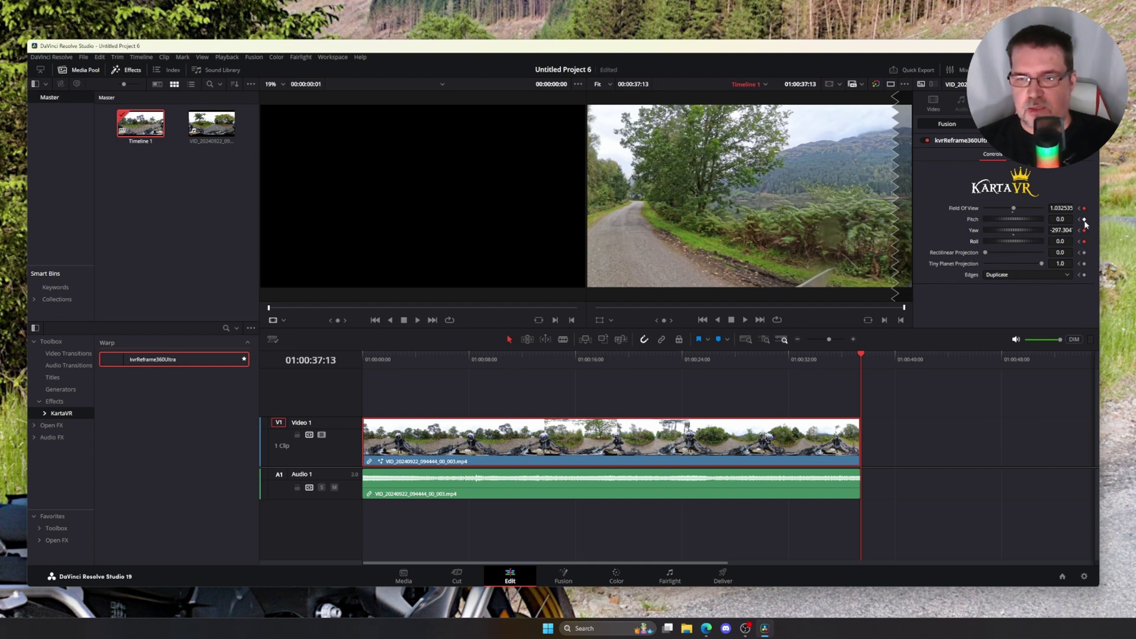
click(1084, 252)
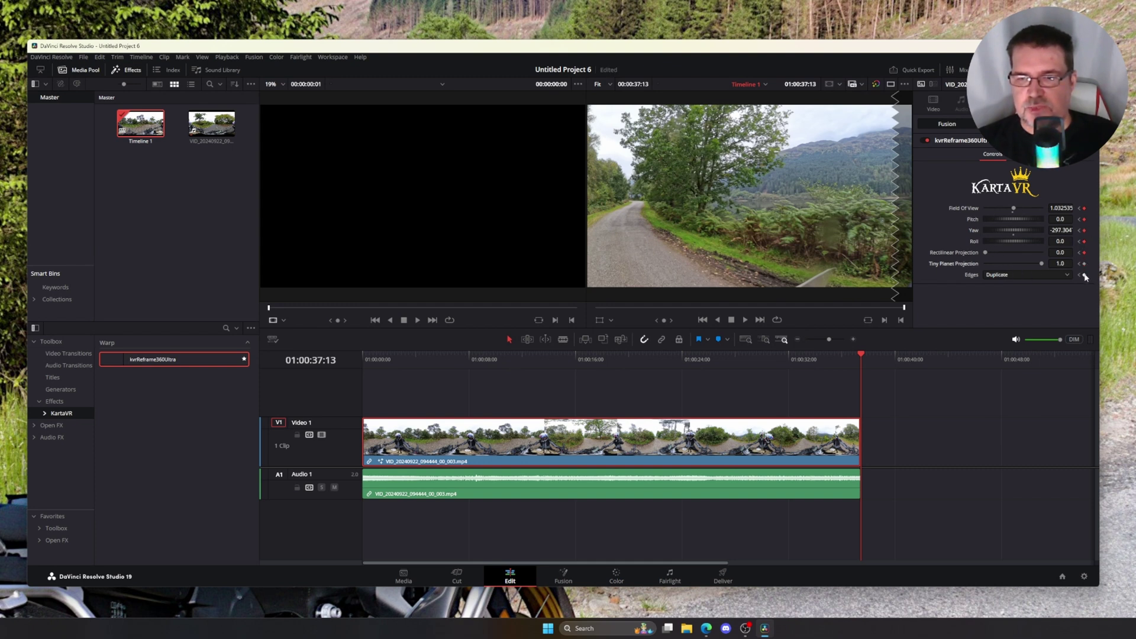
click(1083, 275)
click(1084, 263)
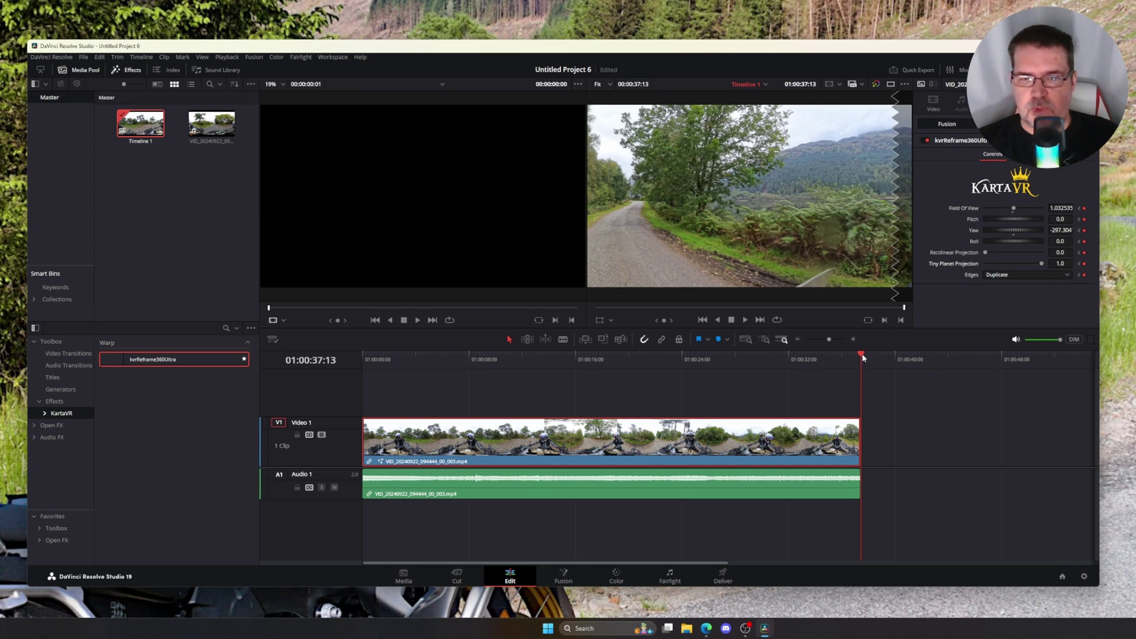
drag(865, 355, 621, 358)
key(Home)
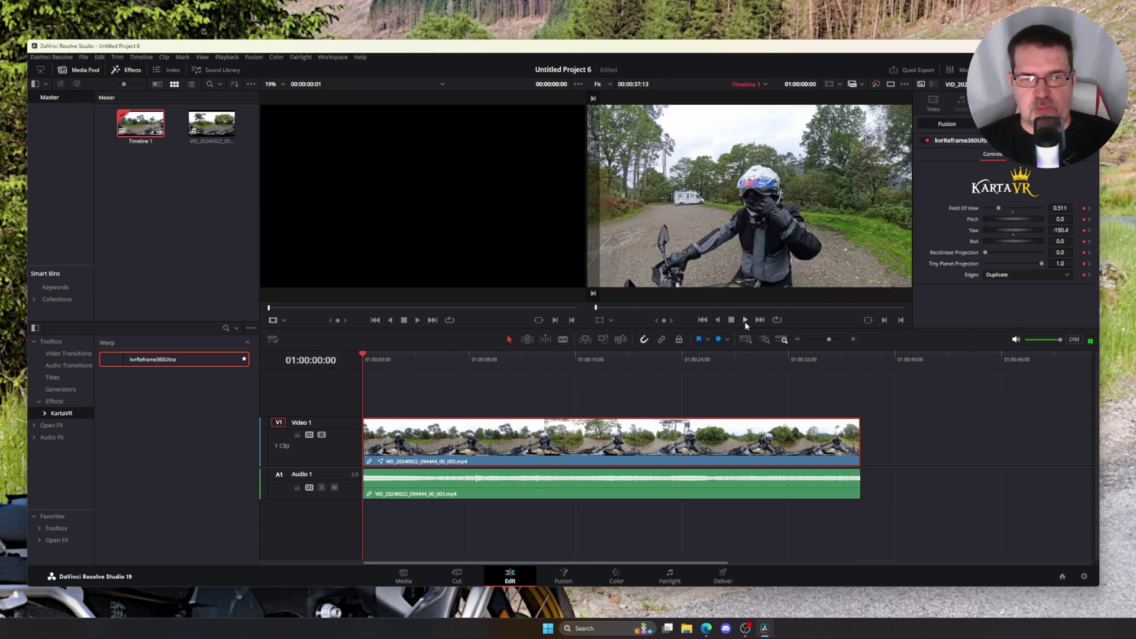
key(space)
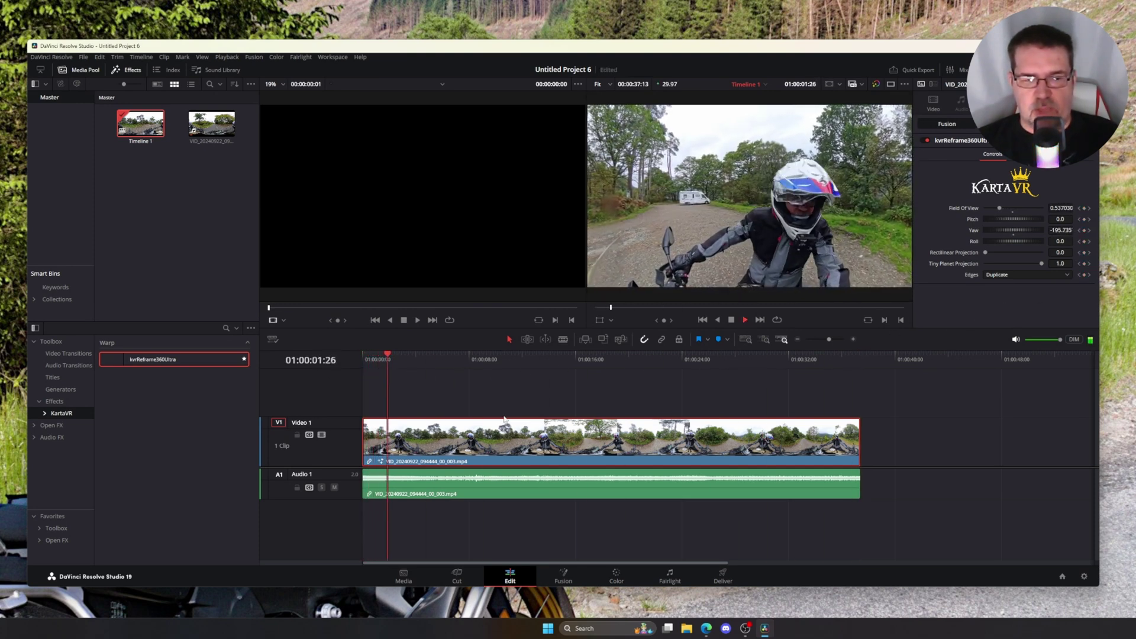